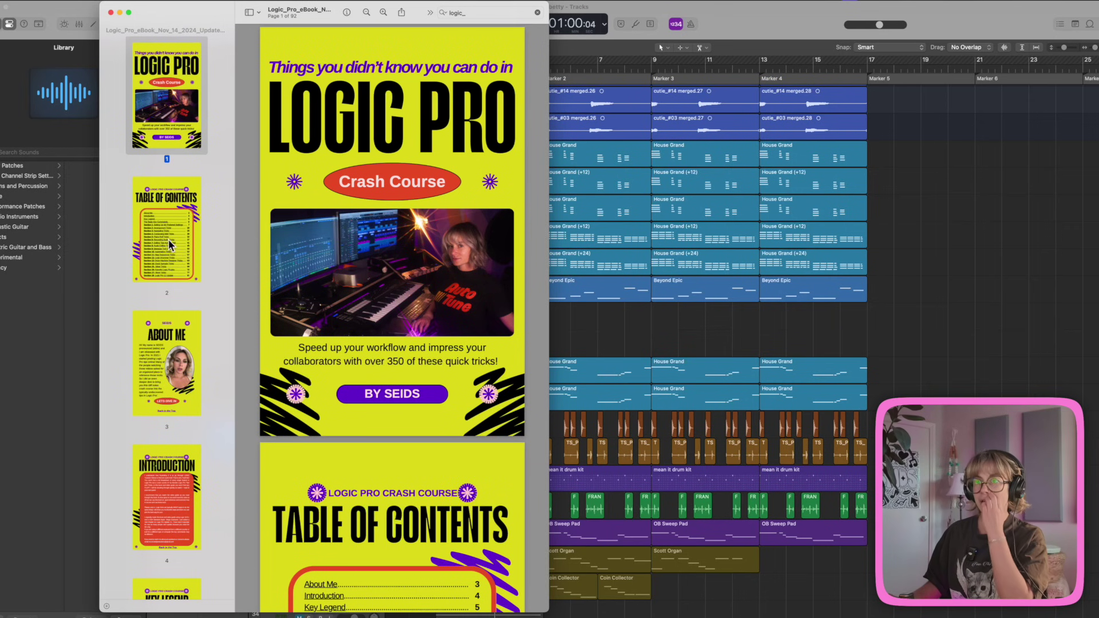
Go to the ebook's Section 4 Composing Midi Tricks page and open its title link in Safari.
click(150, 214)
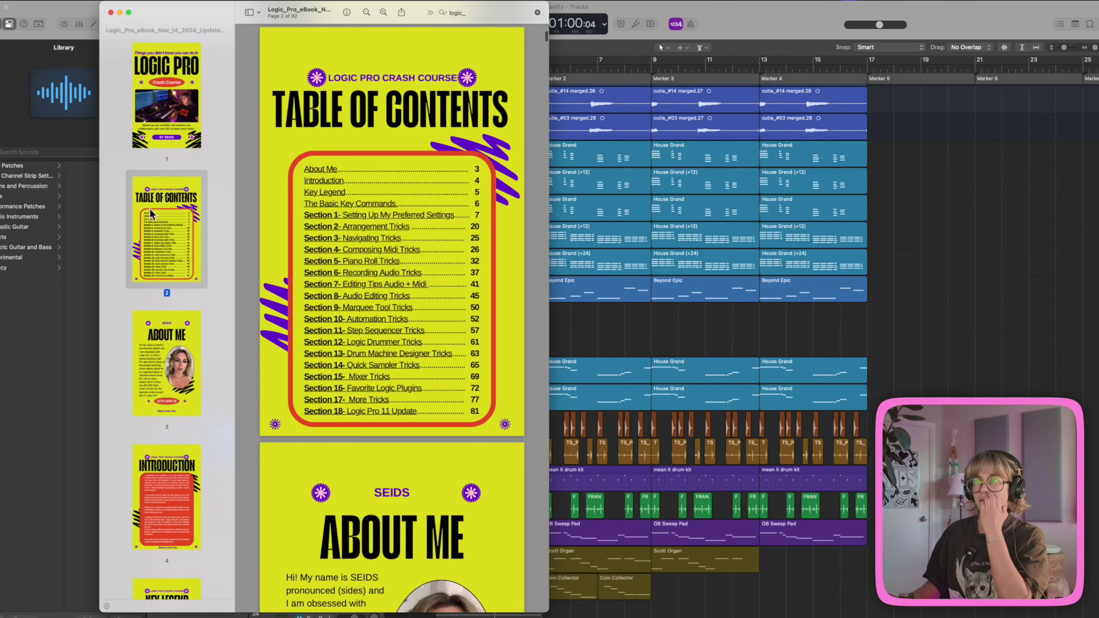
click(389, 250)
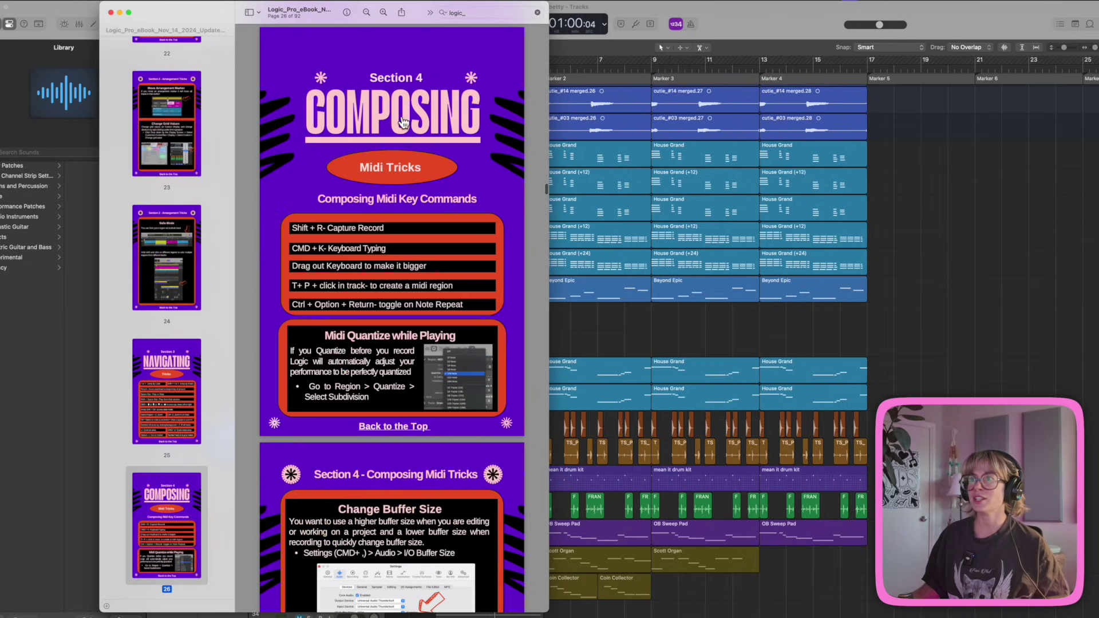
click(403, 121)
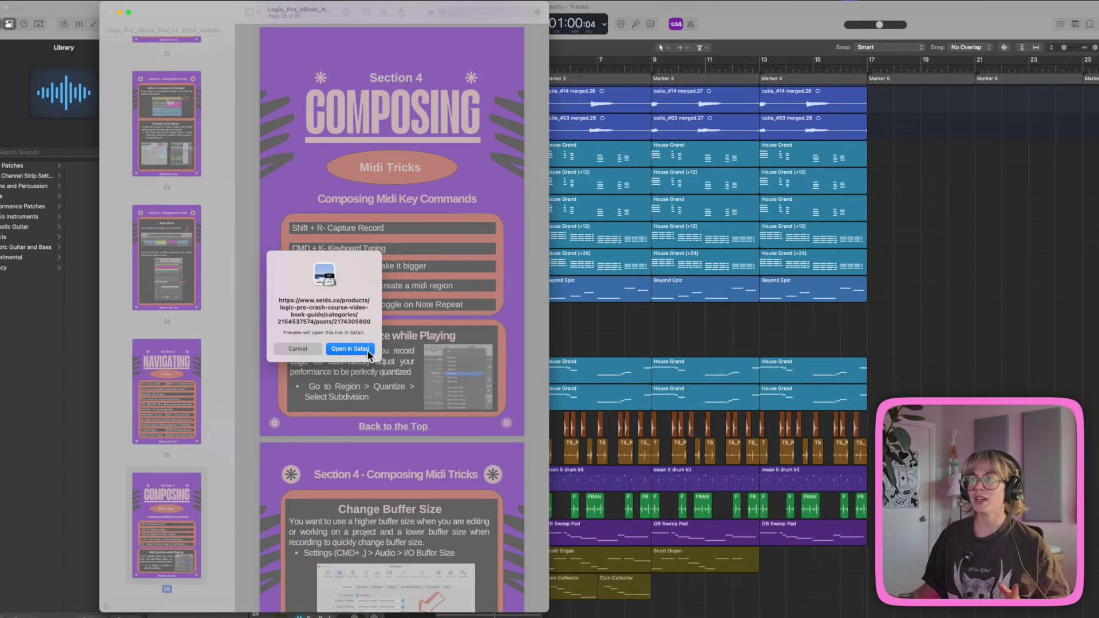
click(366, 349)
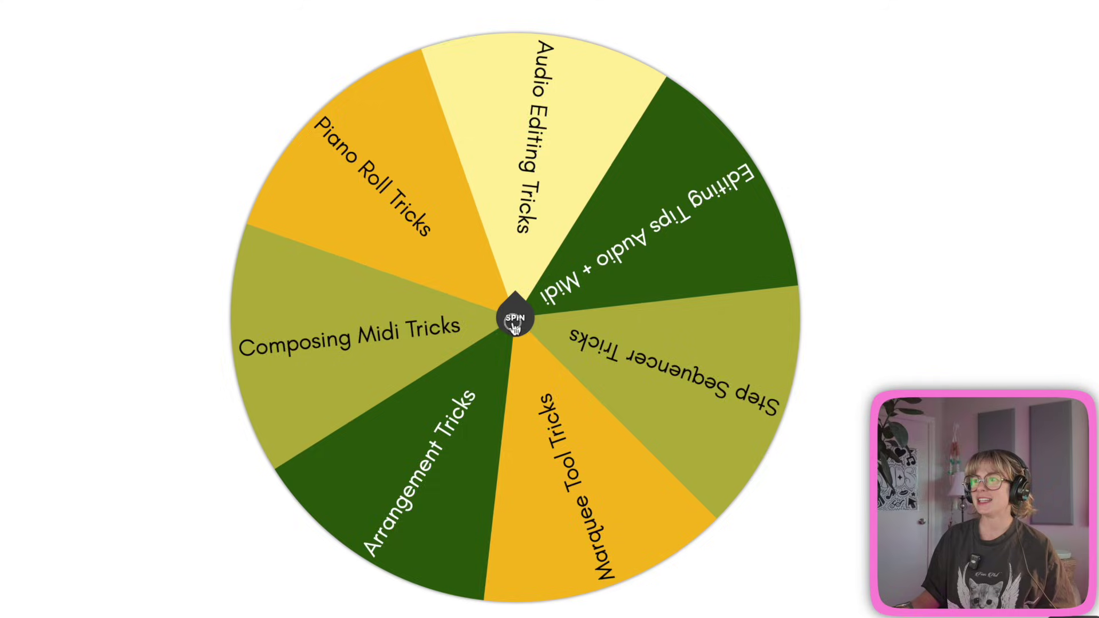
click(606, 343)
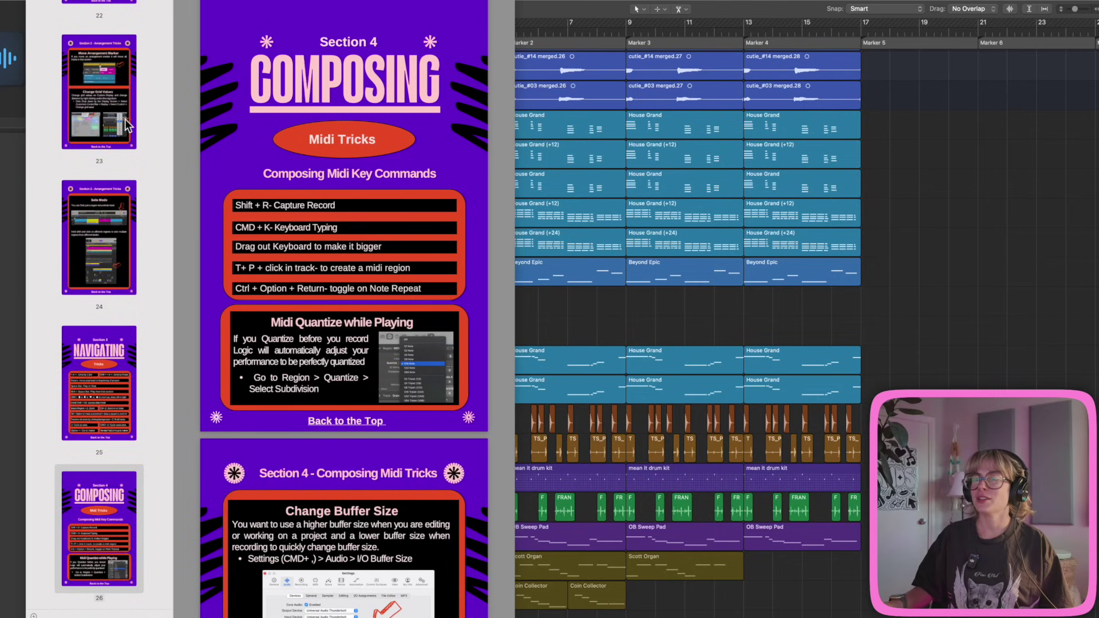
Return the ebook to its table of contents with the Back to the Top link.
click(352, 423)
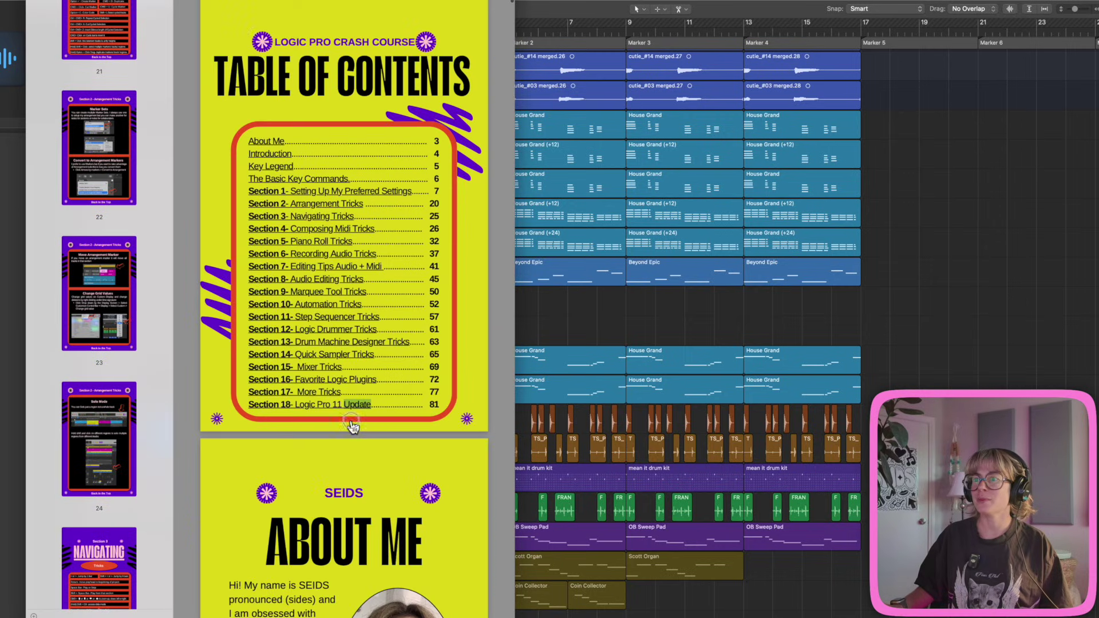
Jump the ebook to the Section 9 Marquee Tool Tricks page, then hide Preview.
click(313, 295)
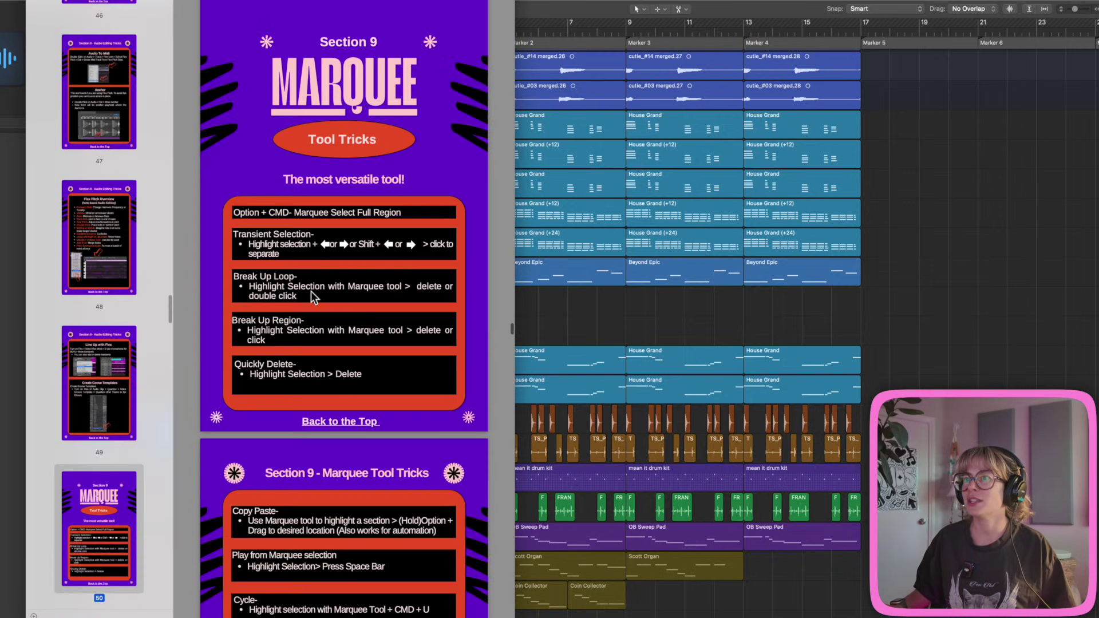
key(super+Tab)
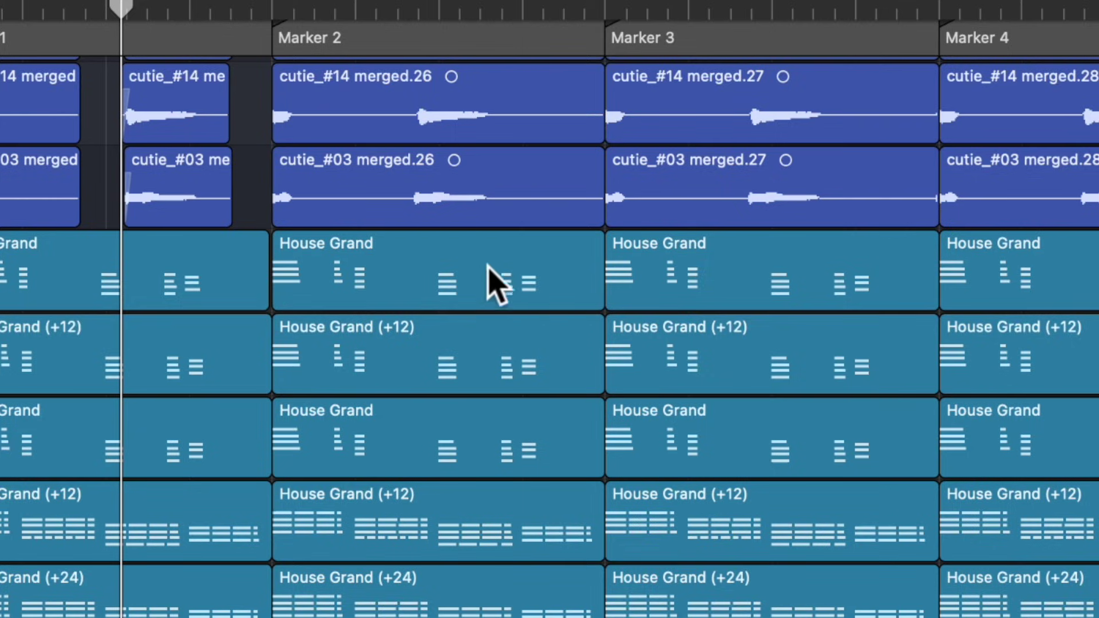
Audition part of House Grand, then split tracks oh 2–15 at the marquee edges, splitting notes.
drag(479, 278, 569, 277)
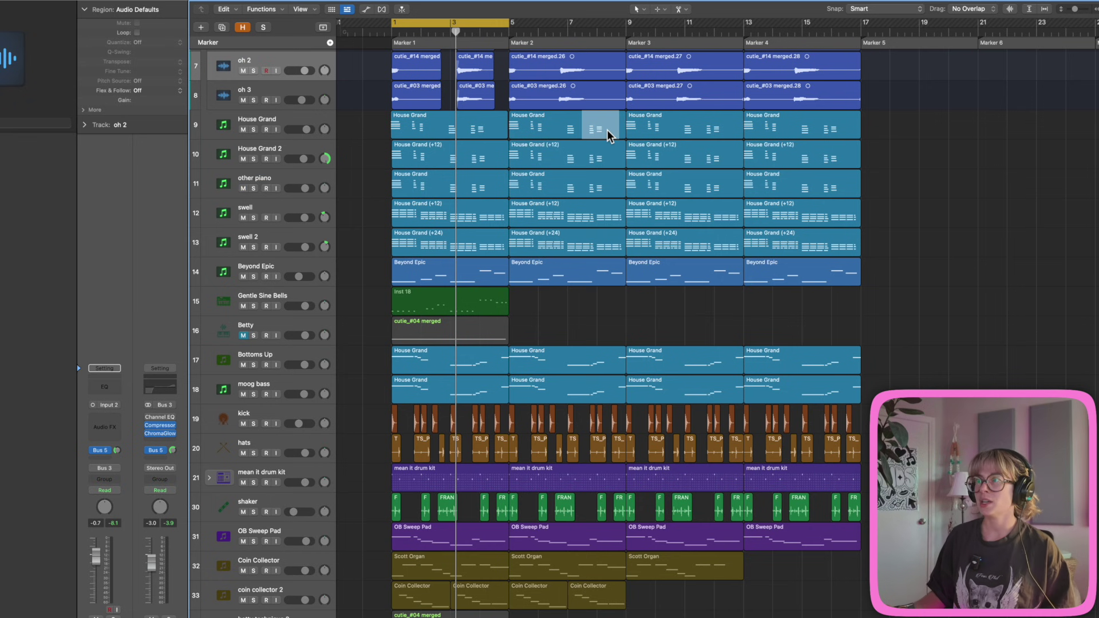
key(space)
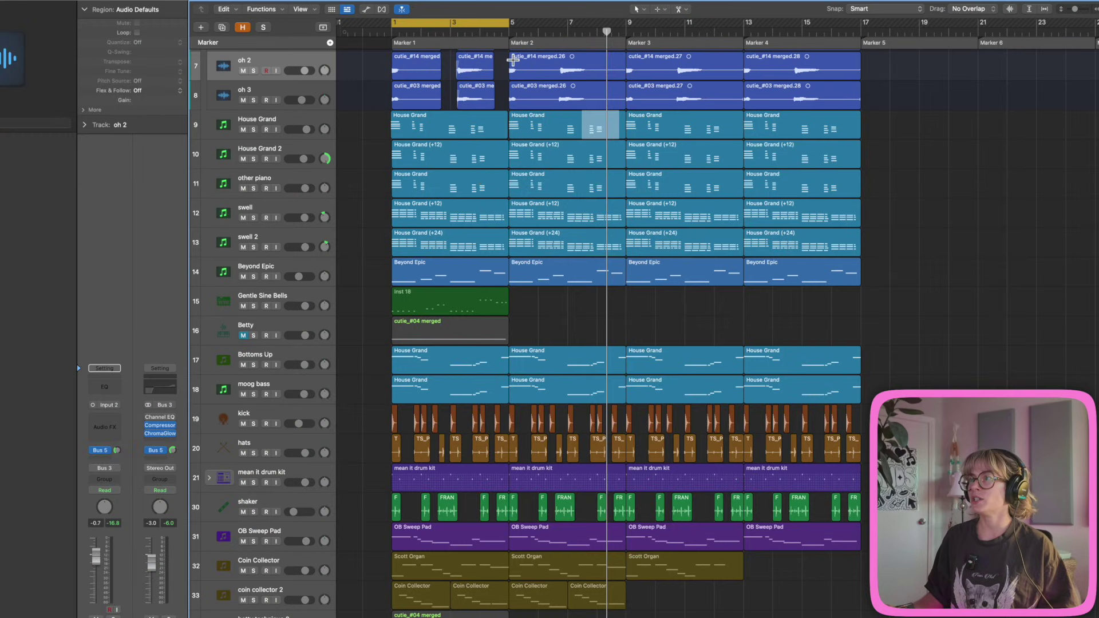
drag(527, 55, 713, 307)
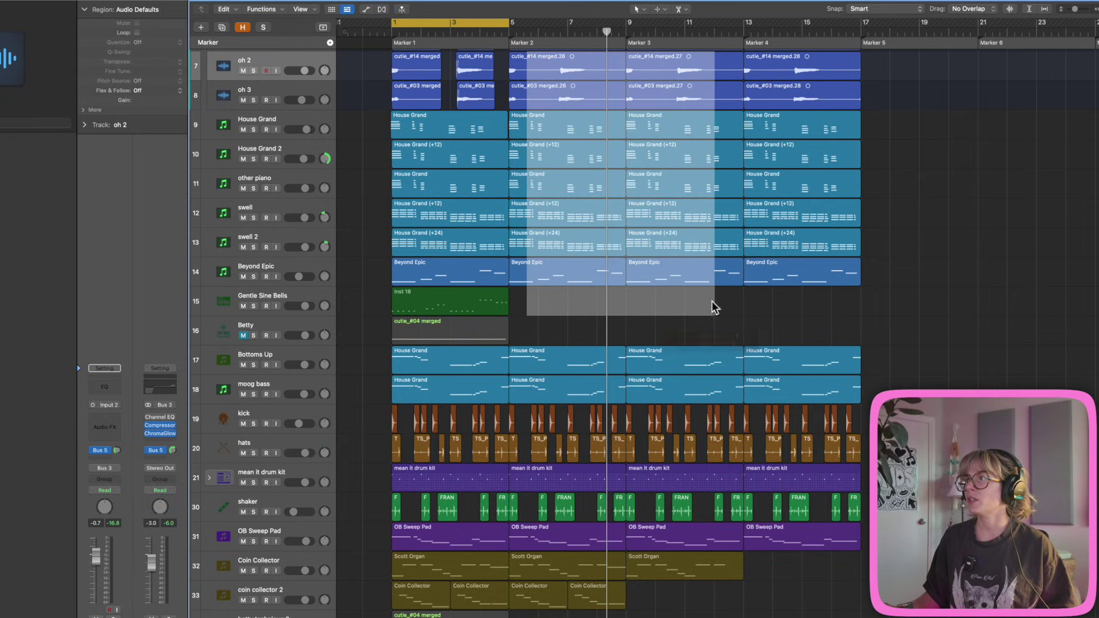
click(678, 221)
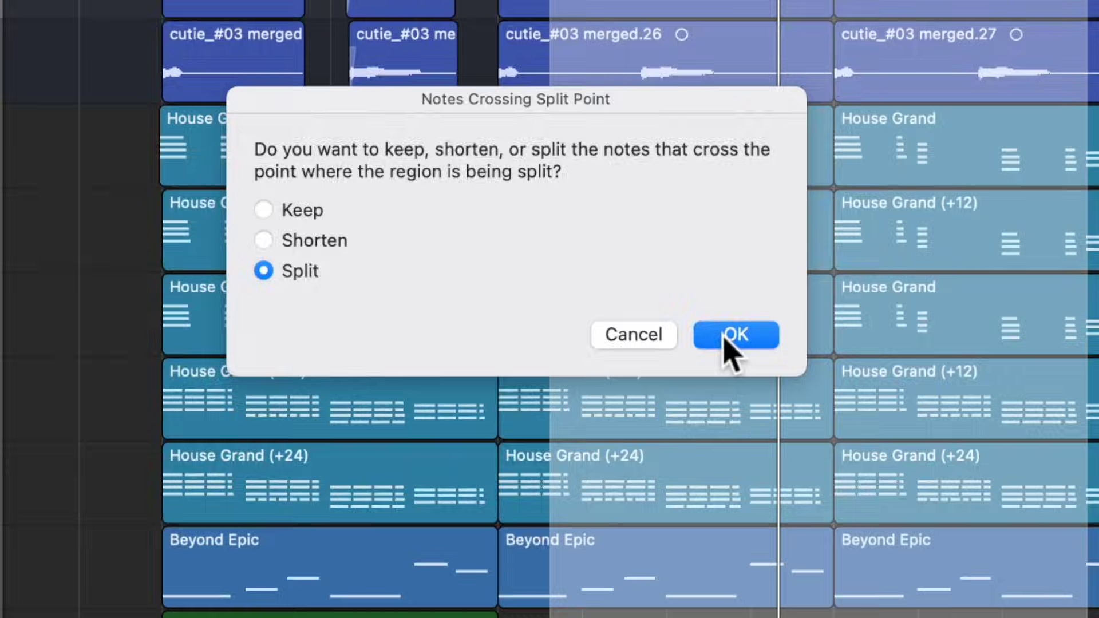
click(592, 190)
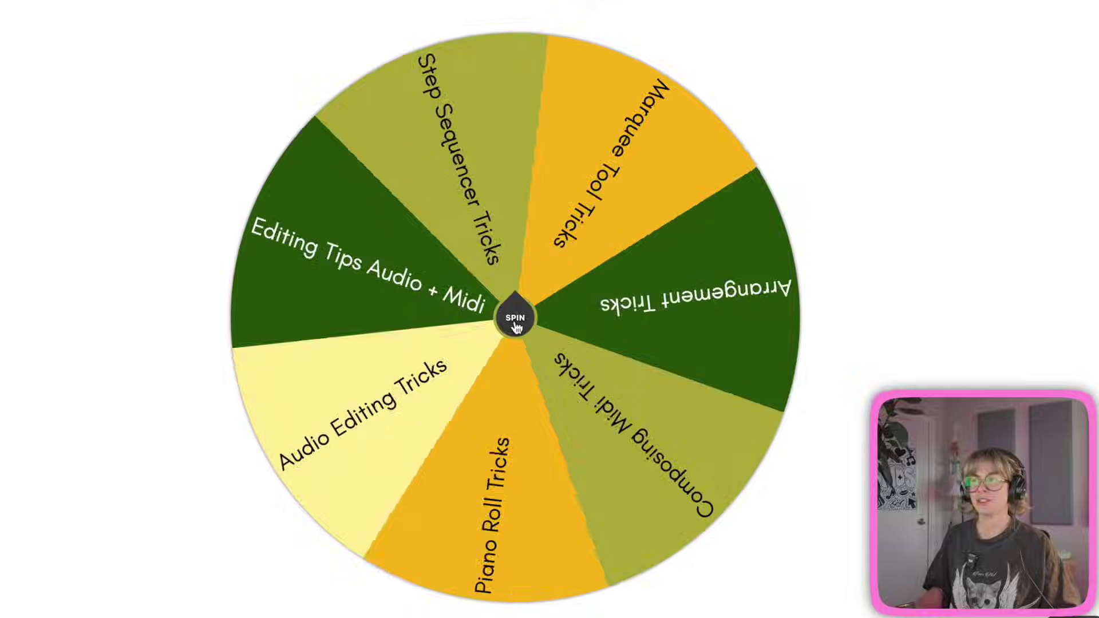
click(515, 324)
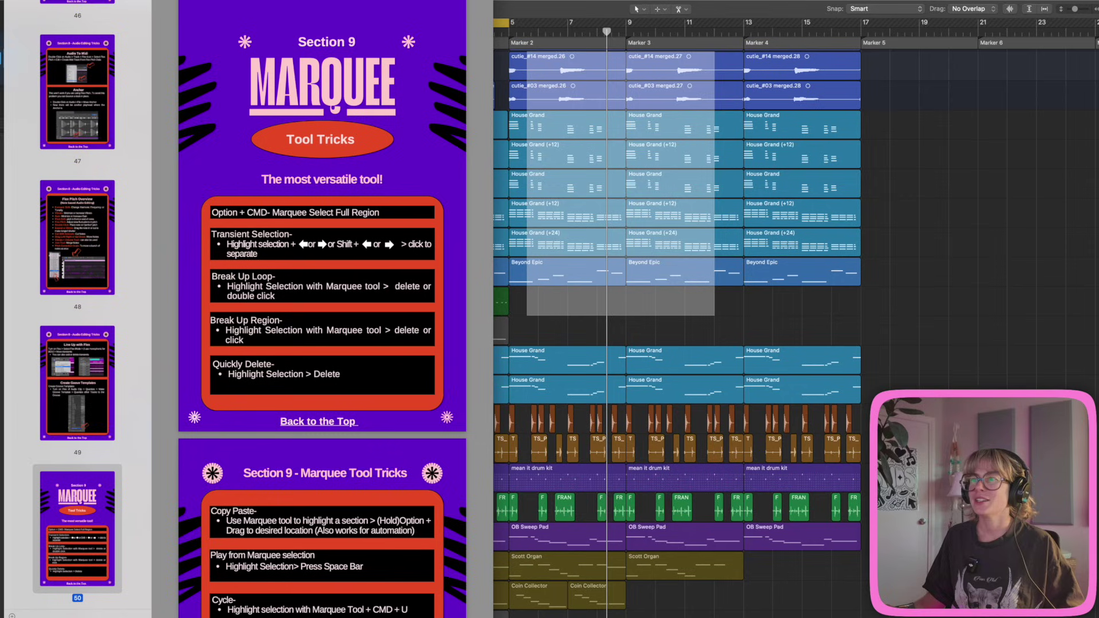
Stop at the ebook's Section 2 Arrangement Tricks page, then clear Logic's time-range selection.
click(322, 424)
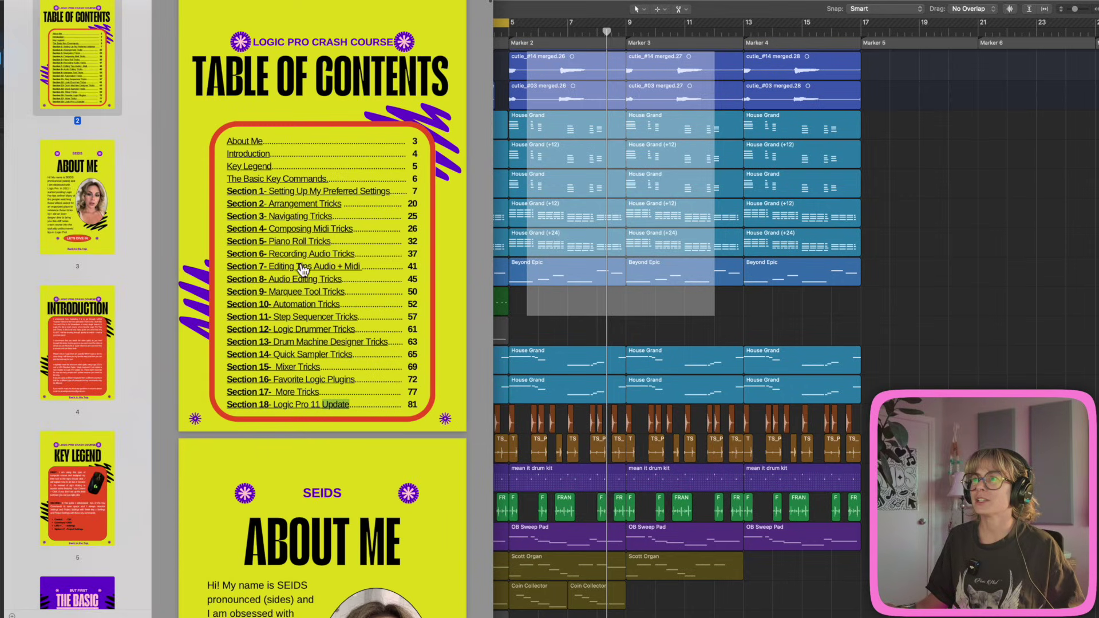
click(302, 205)
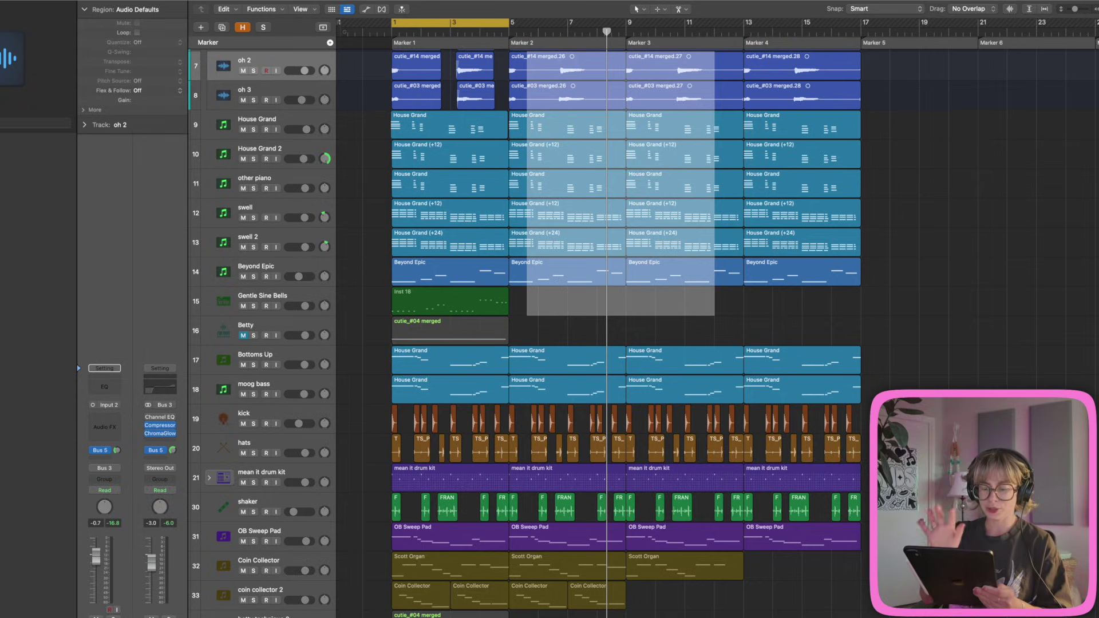
click(920, 151)
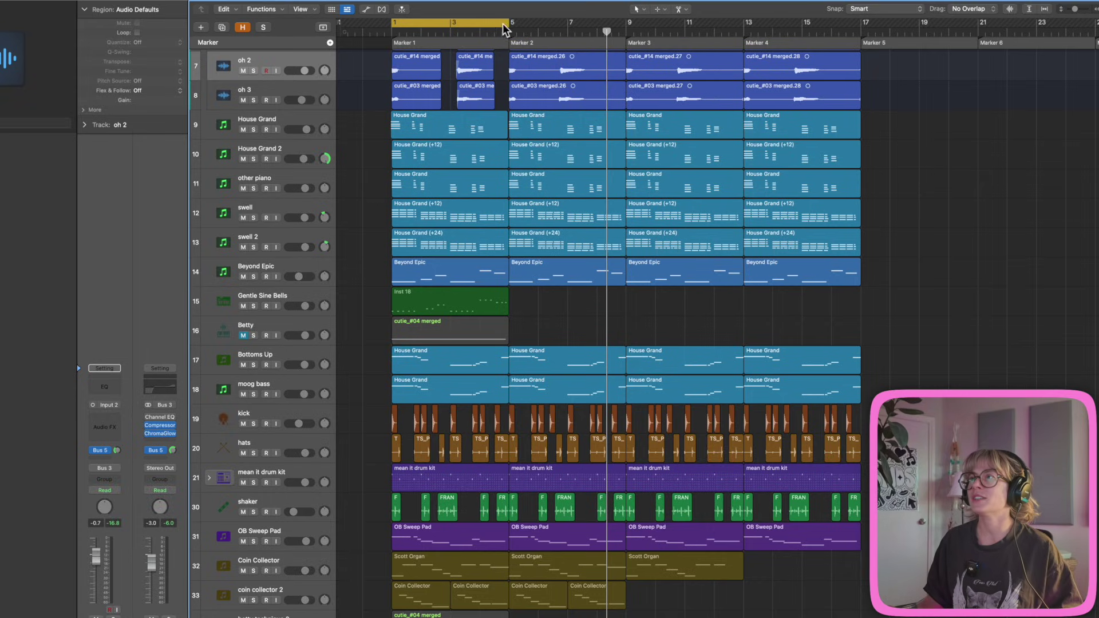
Set the cycle range to bars 7–9 and cut that section globally from all tracks.
drag(510, 21, 603, 25)
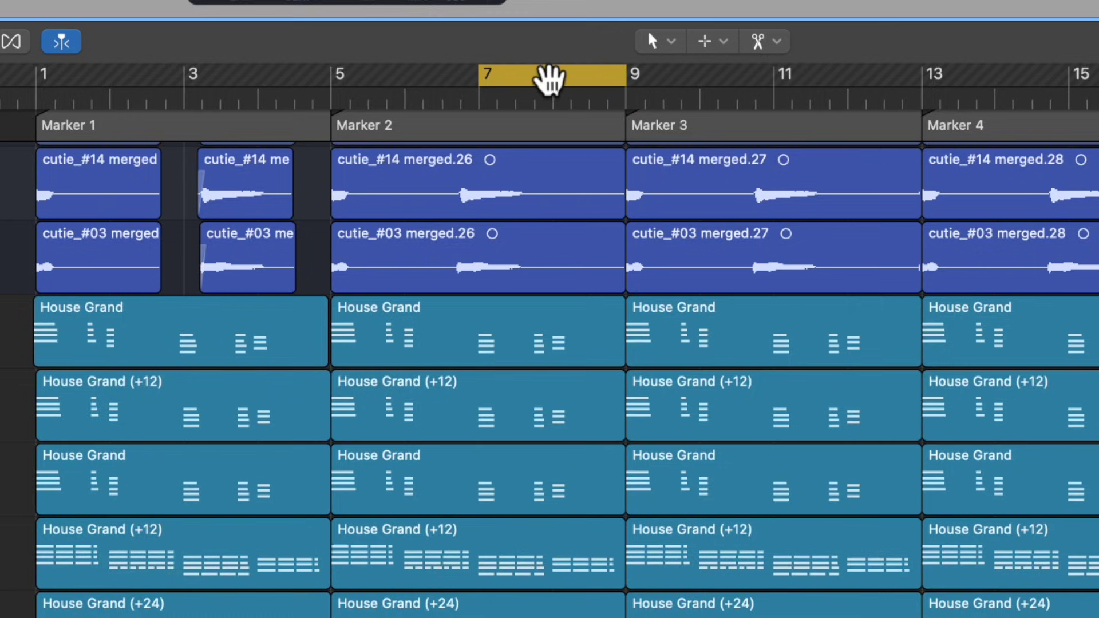
right_click(548, 78)
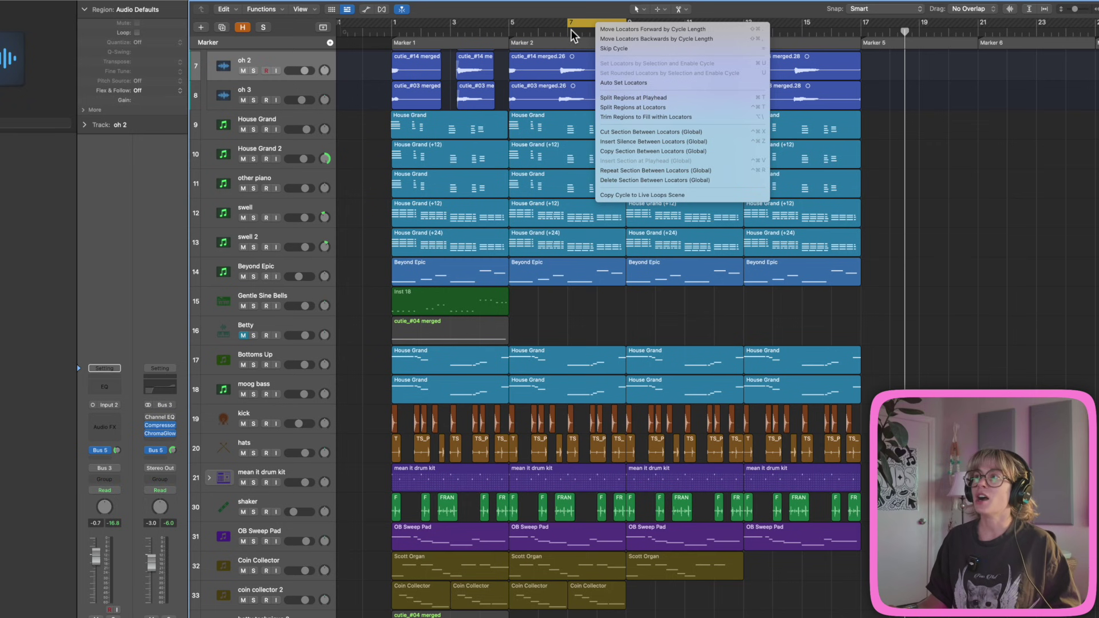
click(662, 133)
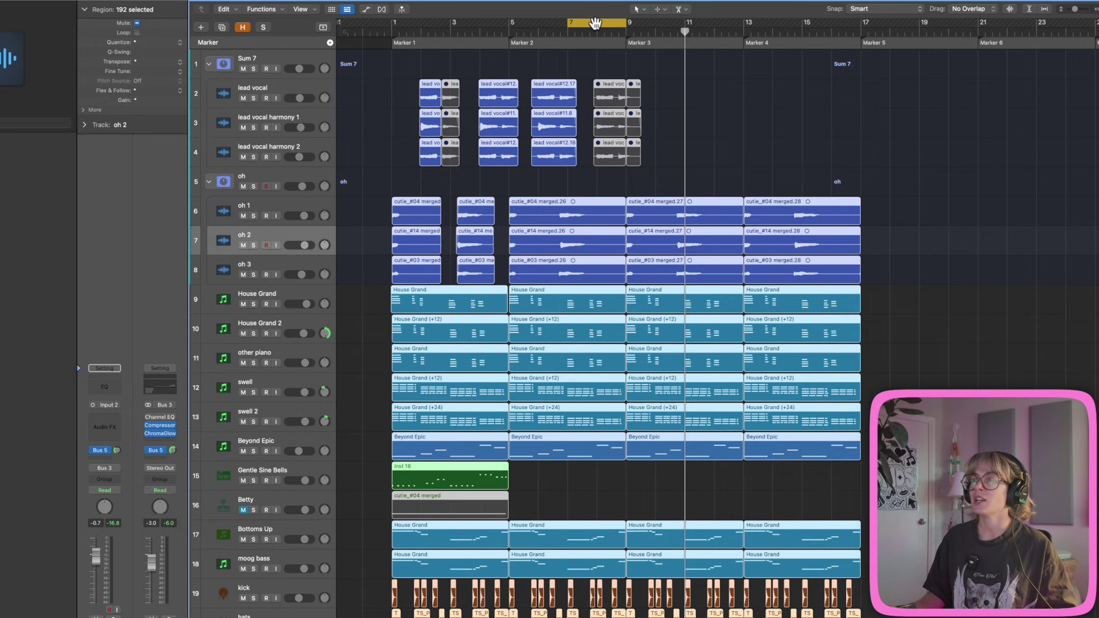
Insert the cut section at the playhead near bar 11, then bring up the global tracks list.
right_click(595, 23)
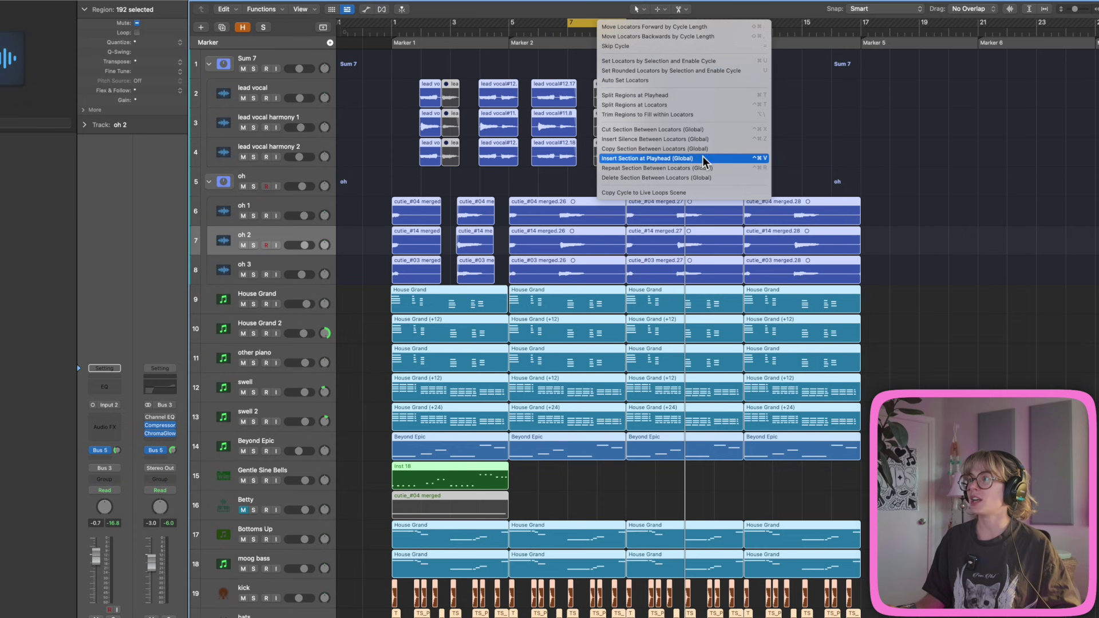
click(944, 436)
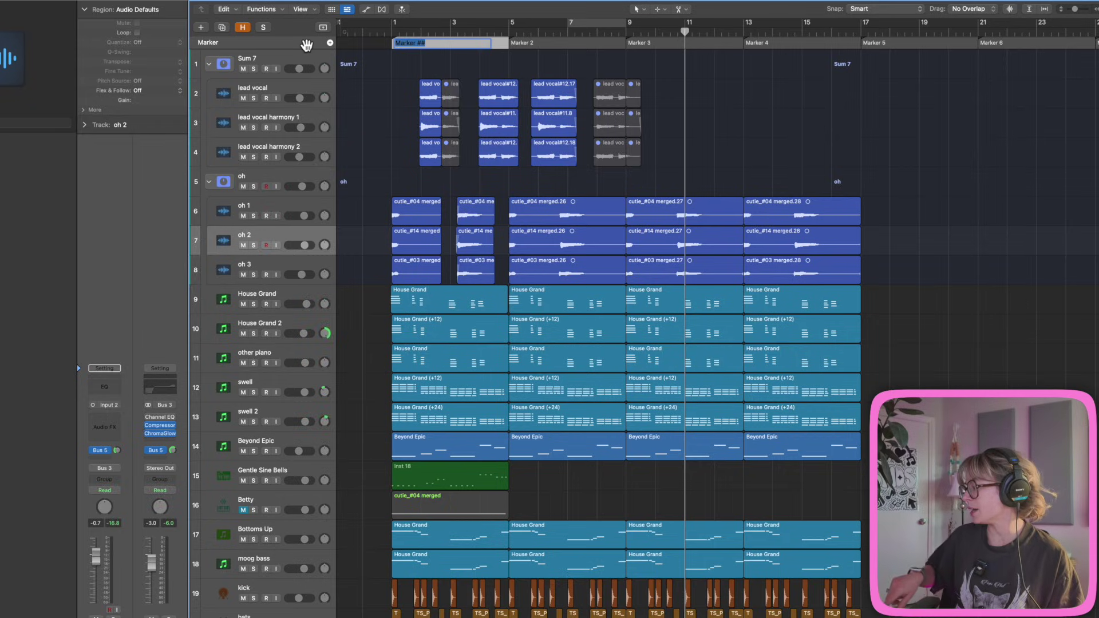
right_click(323, 27)
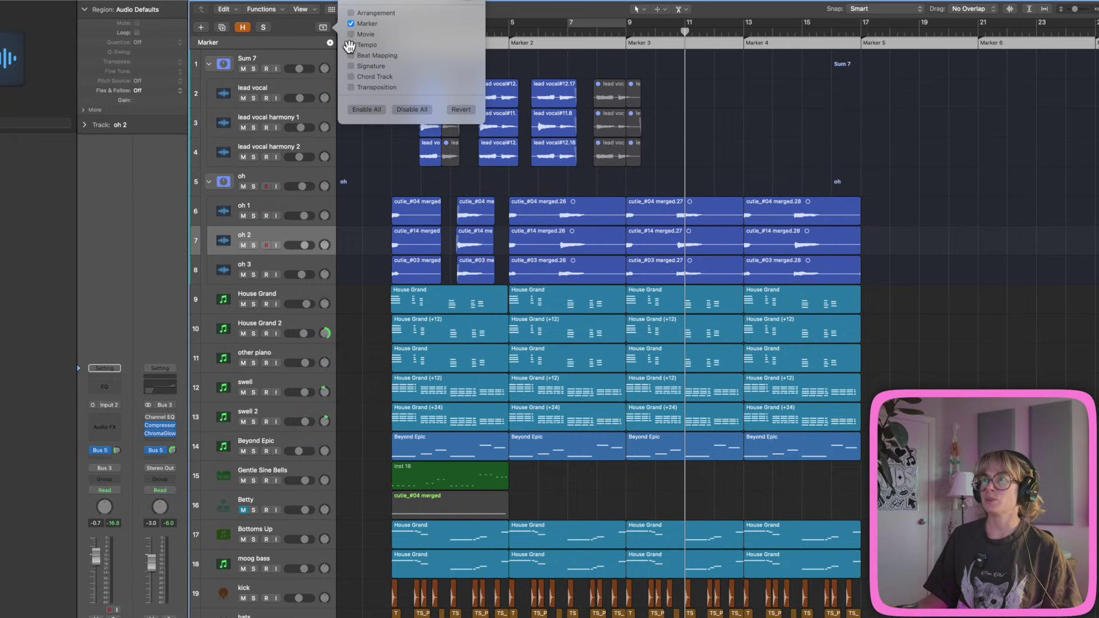
Rename the first four markers verse, chours, chorus and outro.
click(662, 64)
double_click(429, 42)
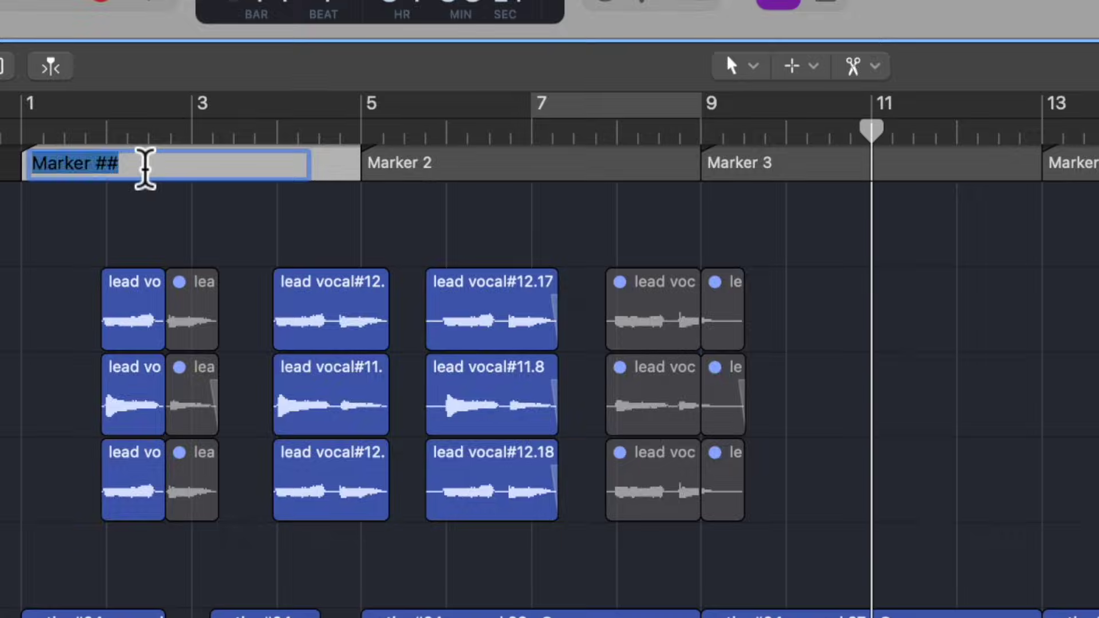
text(V)
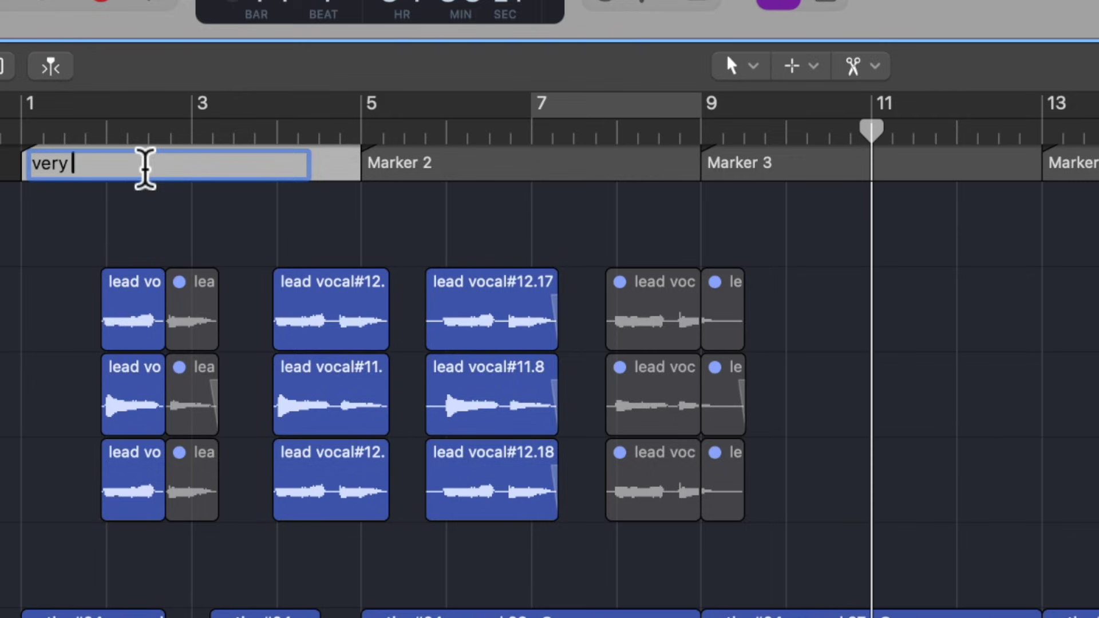
click(441, 164)
double_click(449, 167)
text(chours)
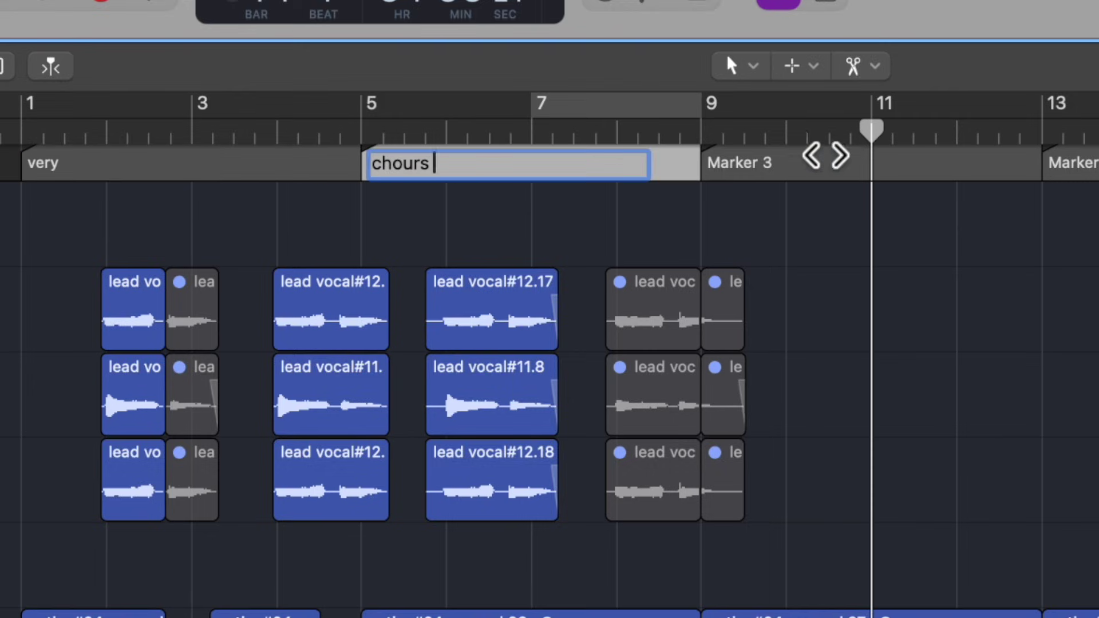
double_click(828, 156)
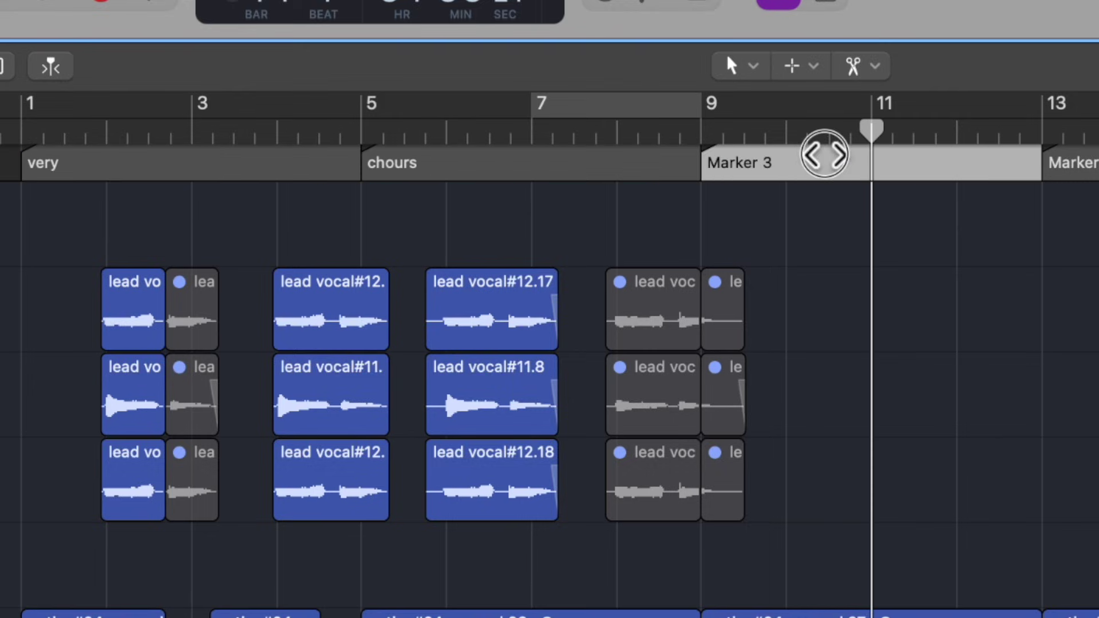
text(chorus)
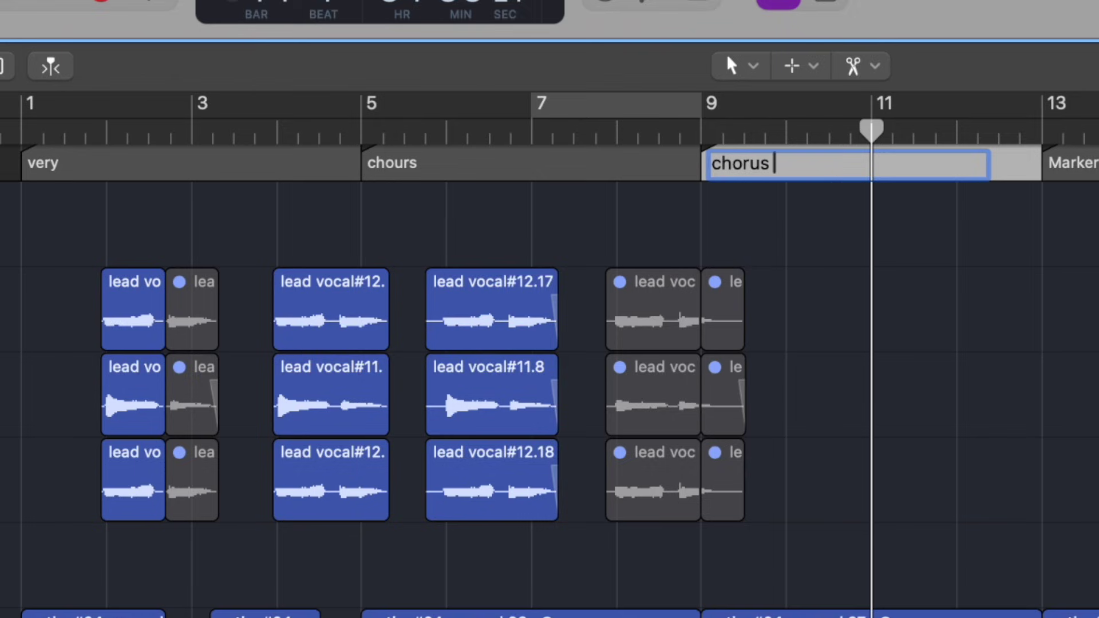
key(Return)
double_click(1094, 163)
text(outro)
key(Return)
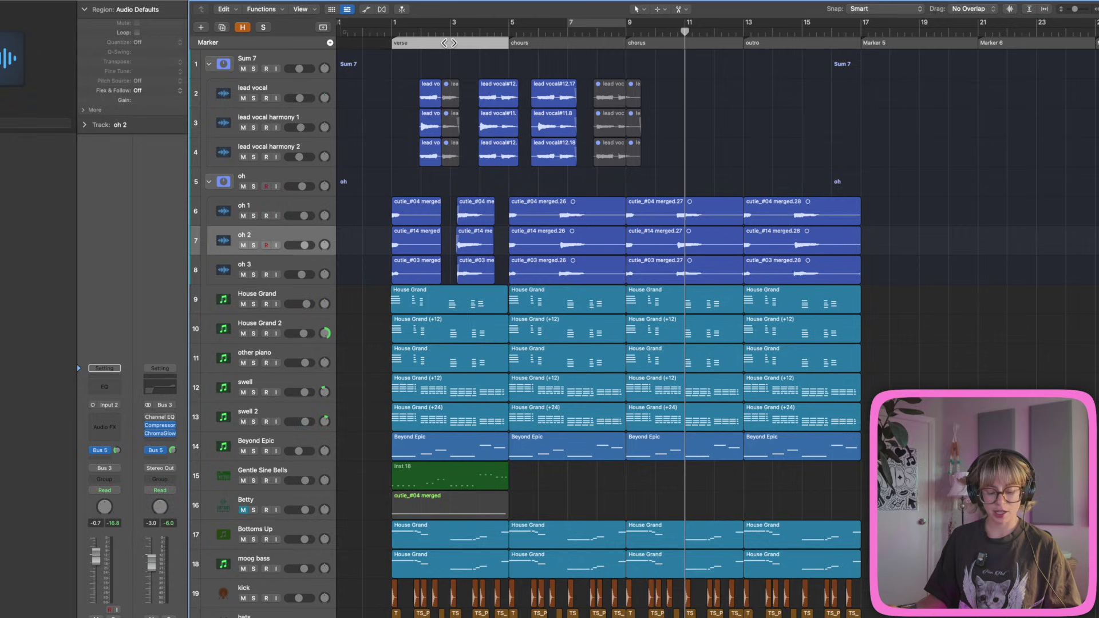
Colour the markers: verse yellow, chours and chorus blue, outro pink.
key(alt+c)
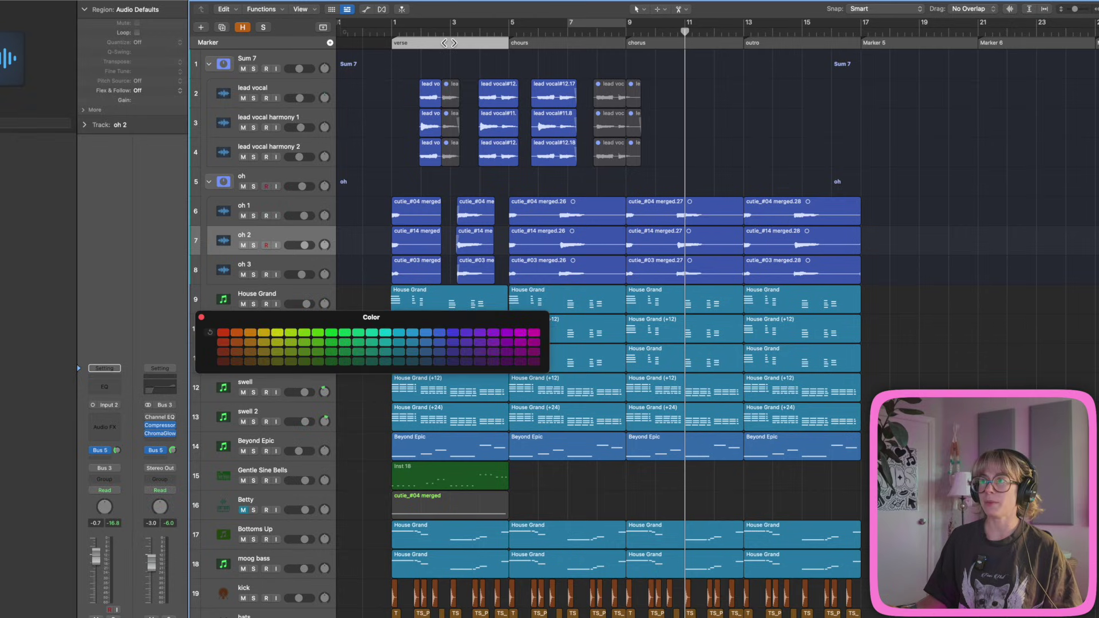
click(277, 333)
click(546, 46)
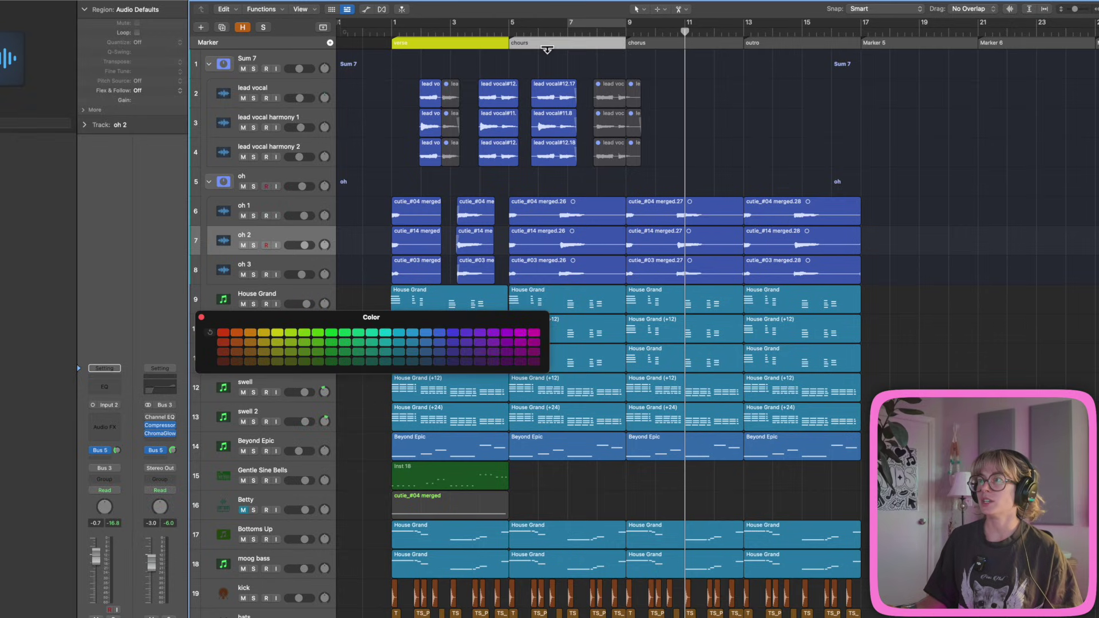
click(436, 342)
click(675, 46)
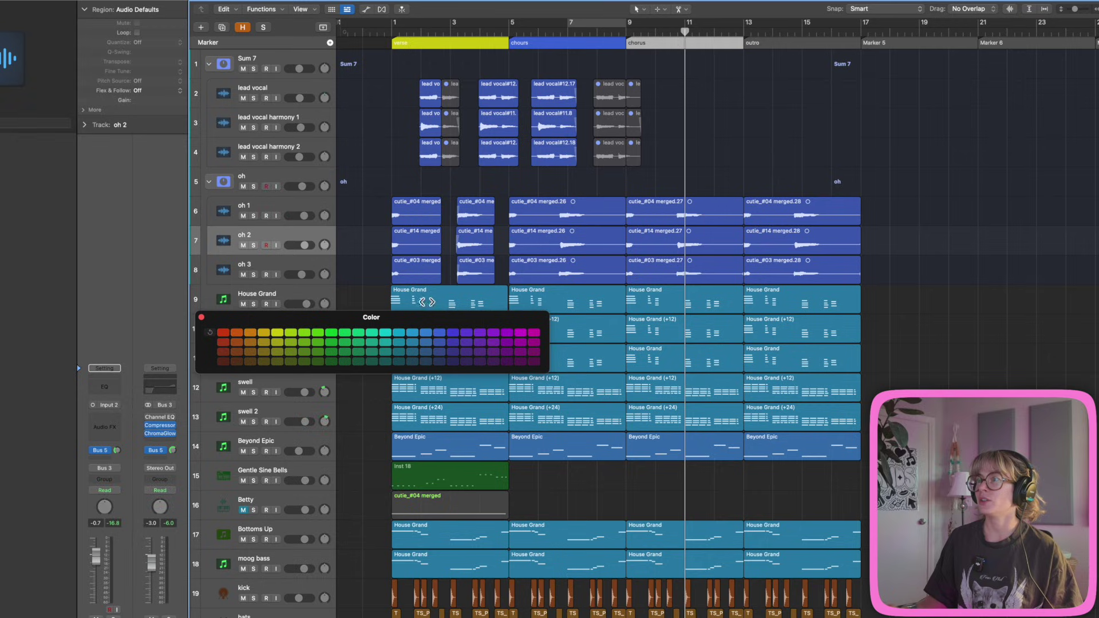
click(439, 333)
click(807, 44)
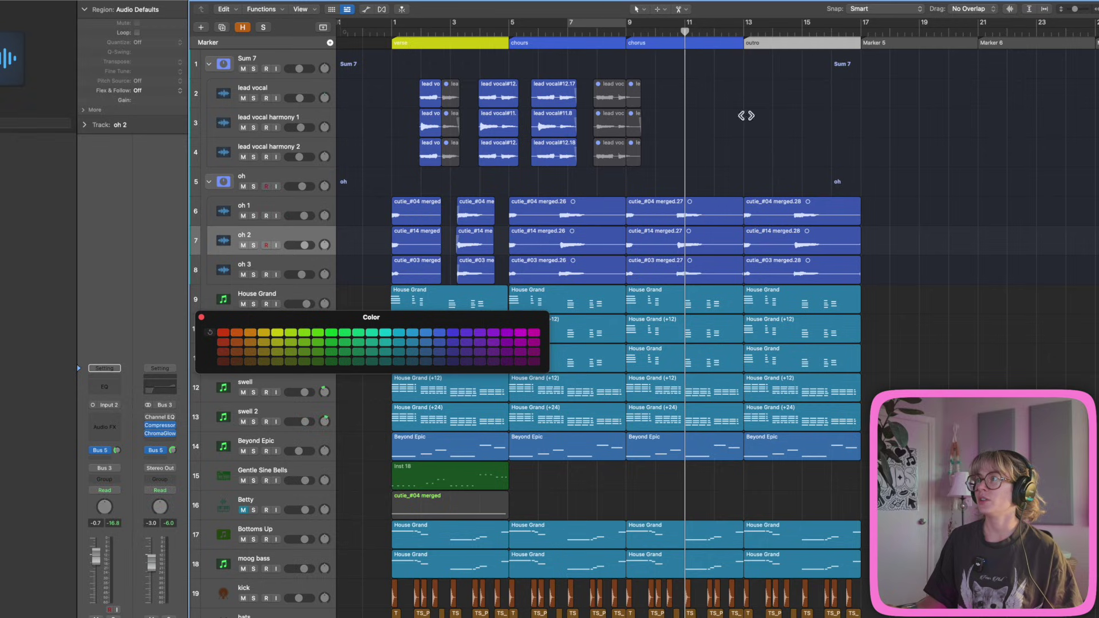
click(533, 332)
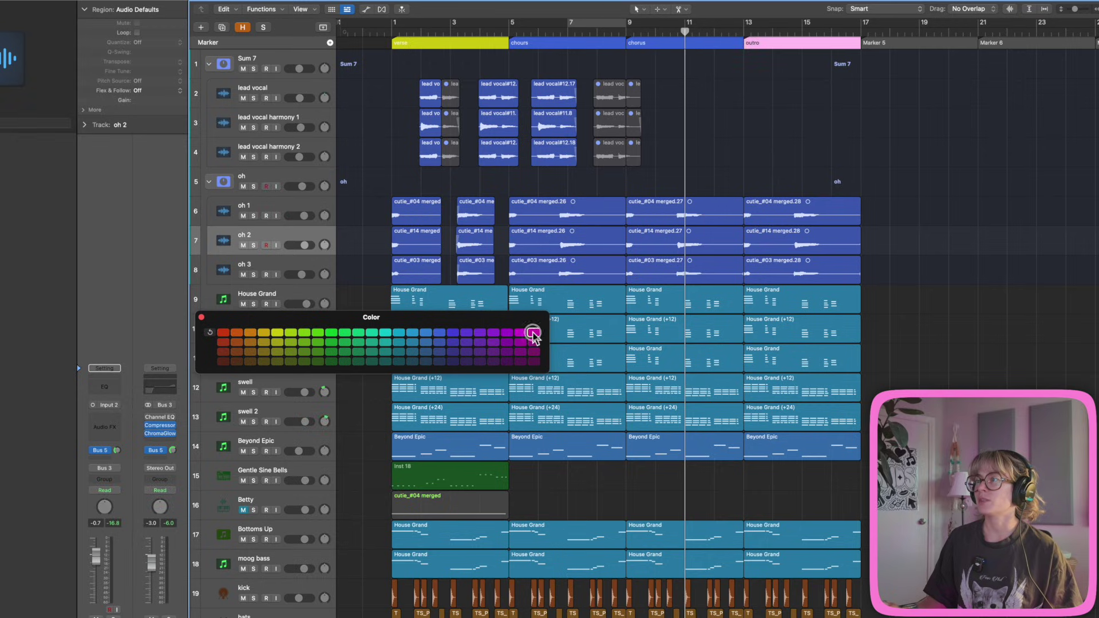
click(200, 318)
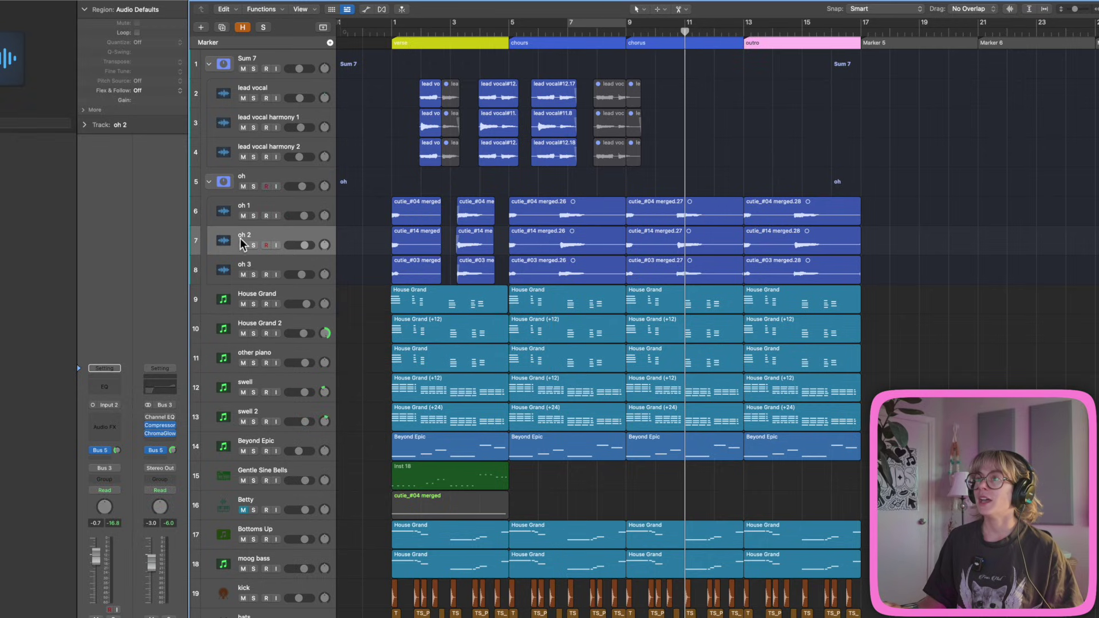
click(223, 43)
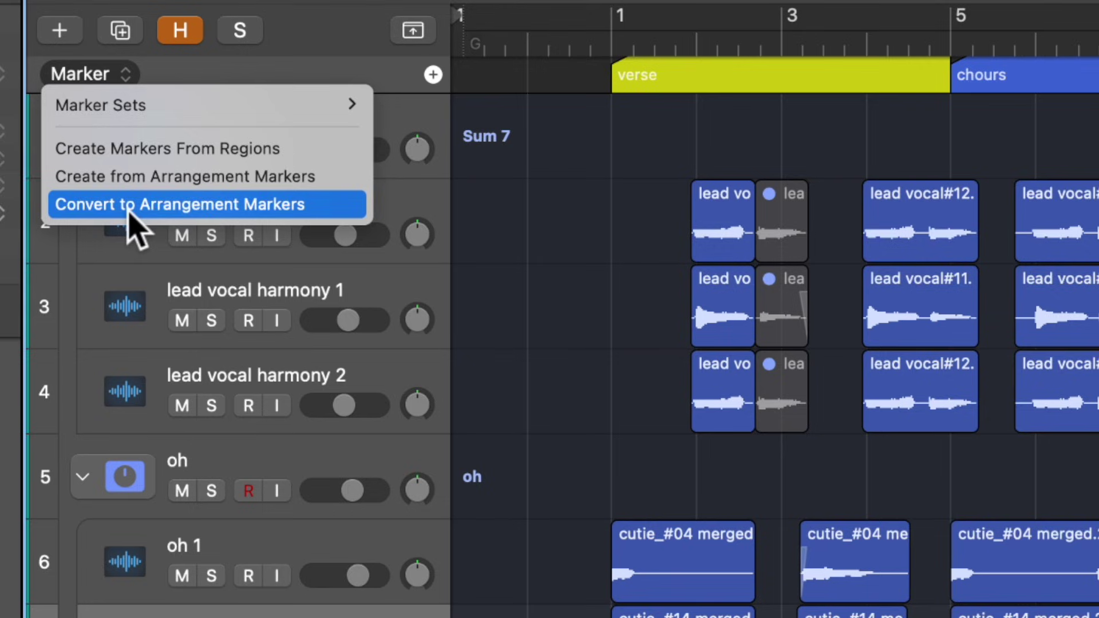
Convert the markers to arrangement markers and drag the verse section after chours.
click(129, 206)
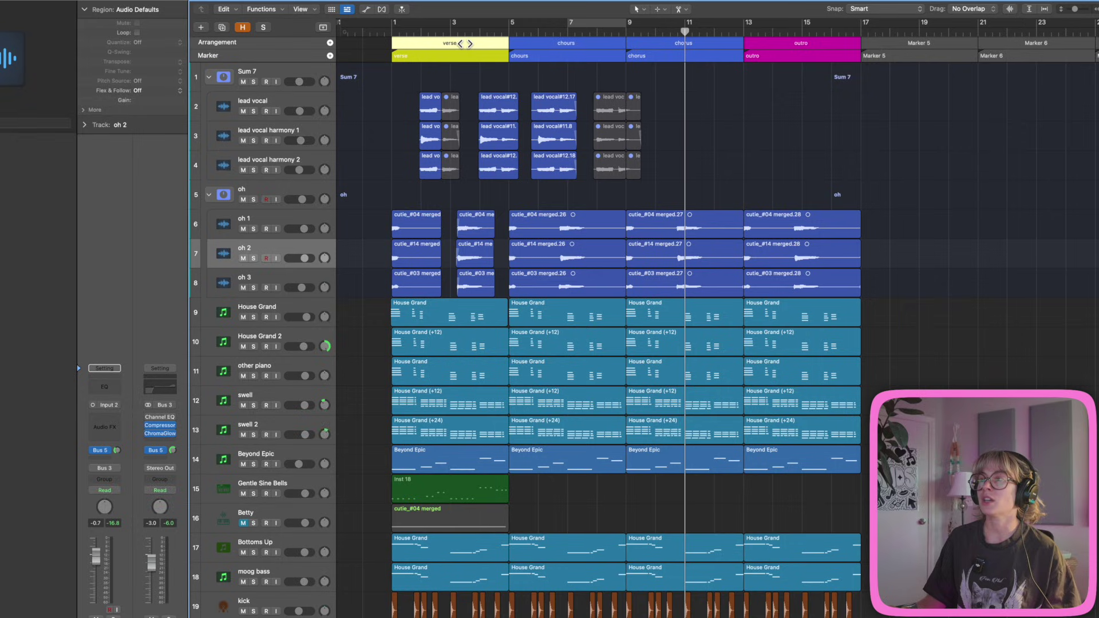
drag(465, 44, 745, 59)
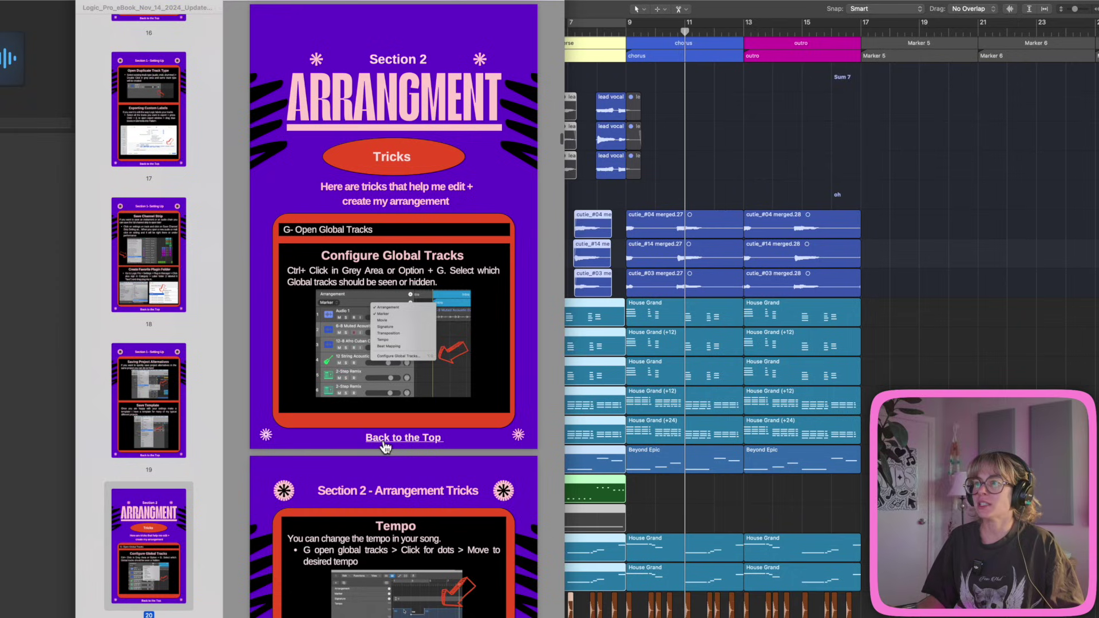
Stop at the ebook's Section 7 Editing Tips page, scroll its shortcuts, then hide Preview.
click(384, 442)
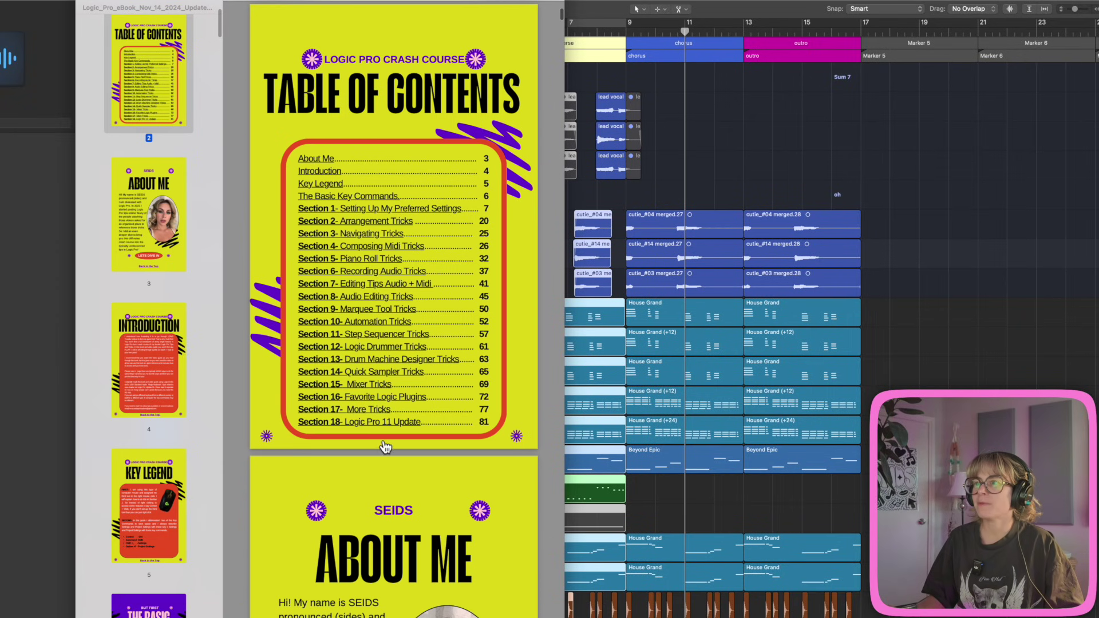
click(372, 289)
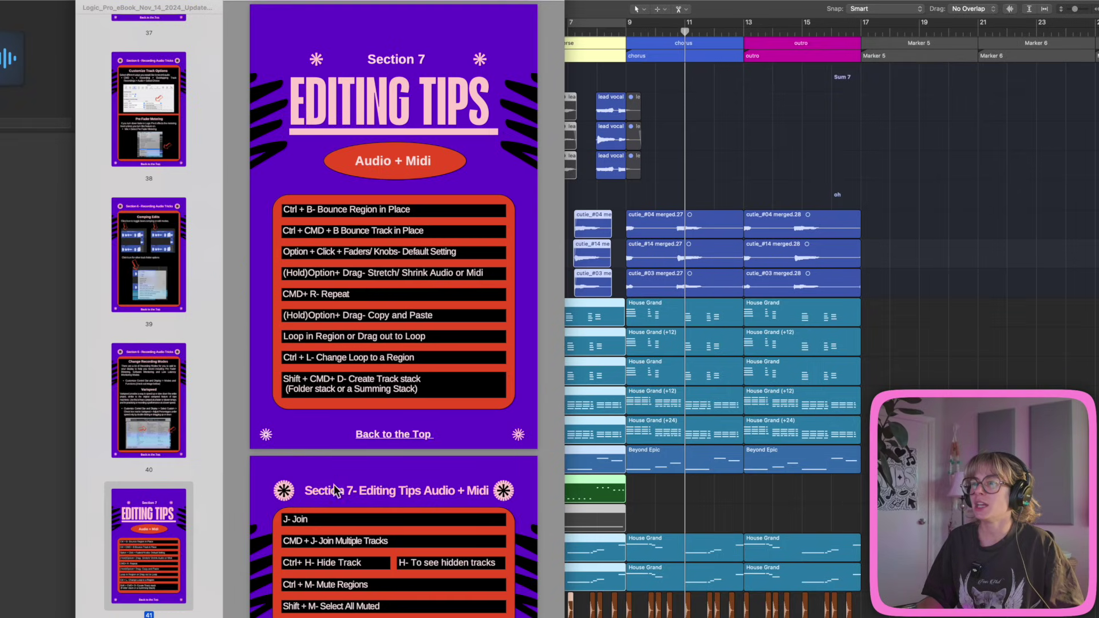
scroll(335, 484, down, 5)
key(super+Tab)
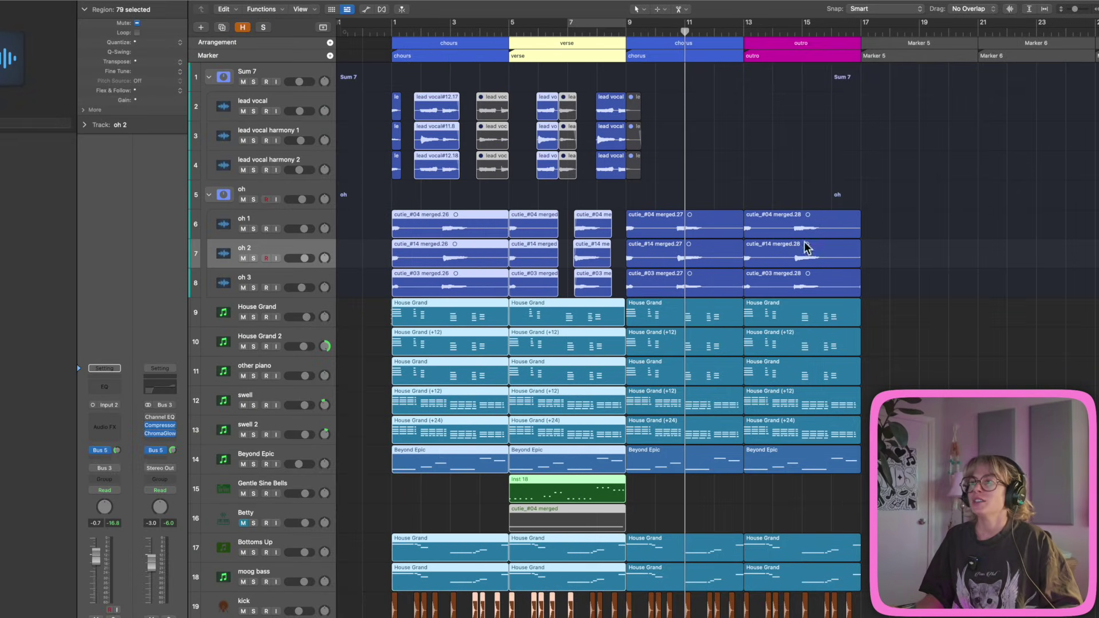
Try joining the House Grand regions, undo it, then marquee-select all 12 on tracks 9–11.
click(944, 207)
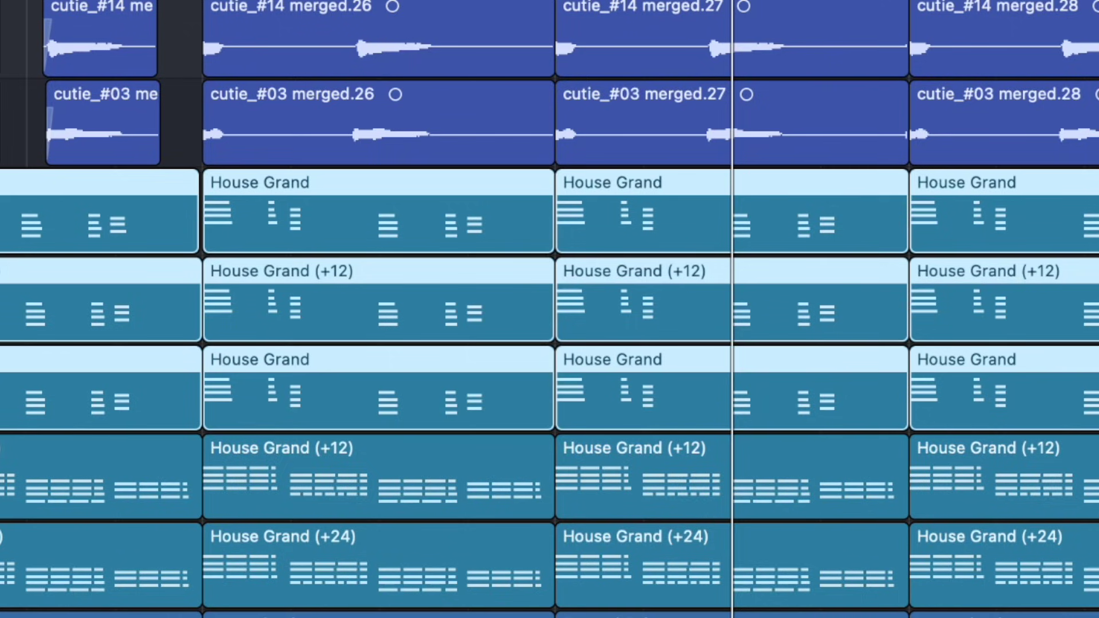
key(super+j)
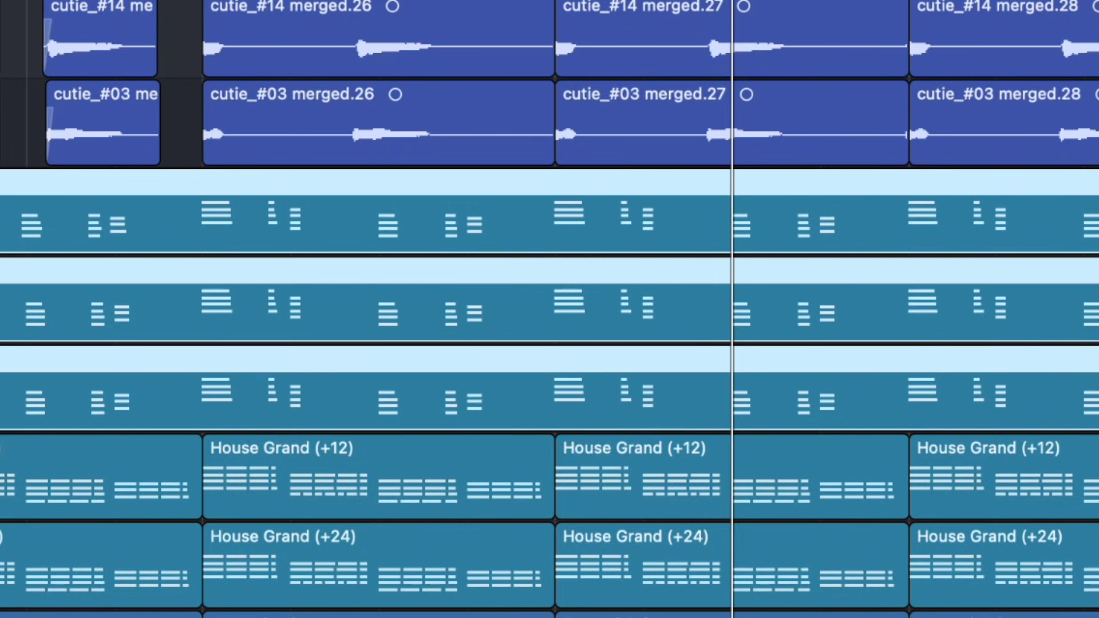
key(super+z)
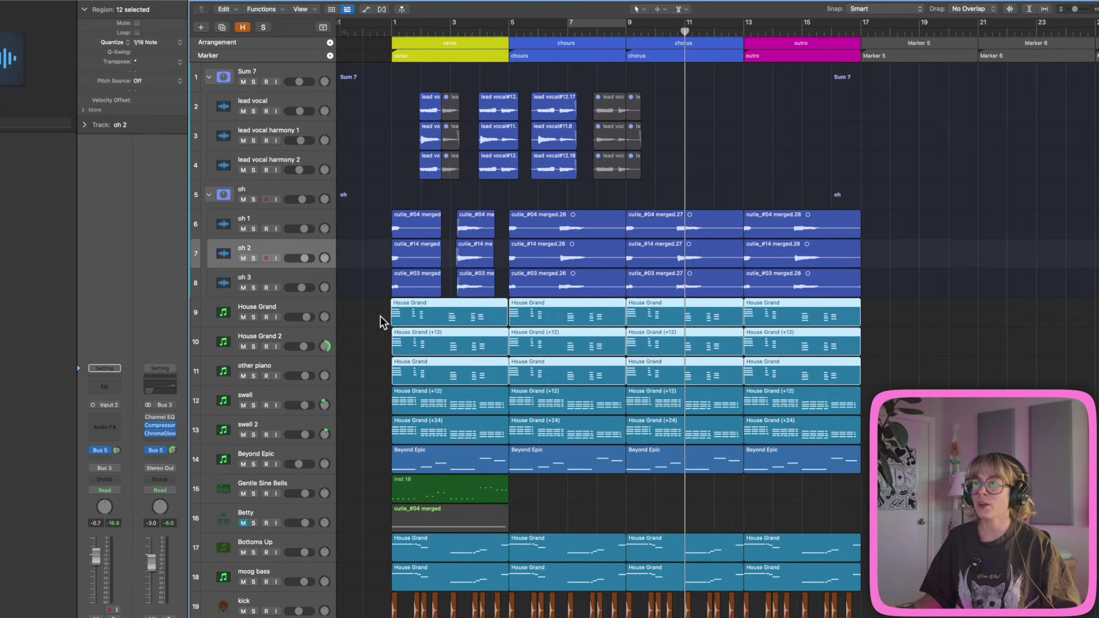
click(363, 303)
drag(380, 307, 876, 381)
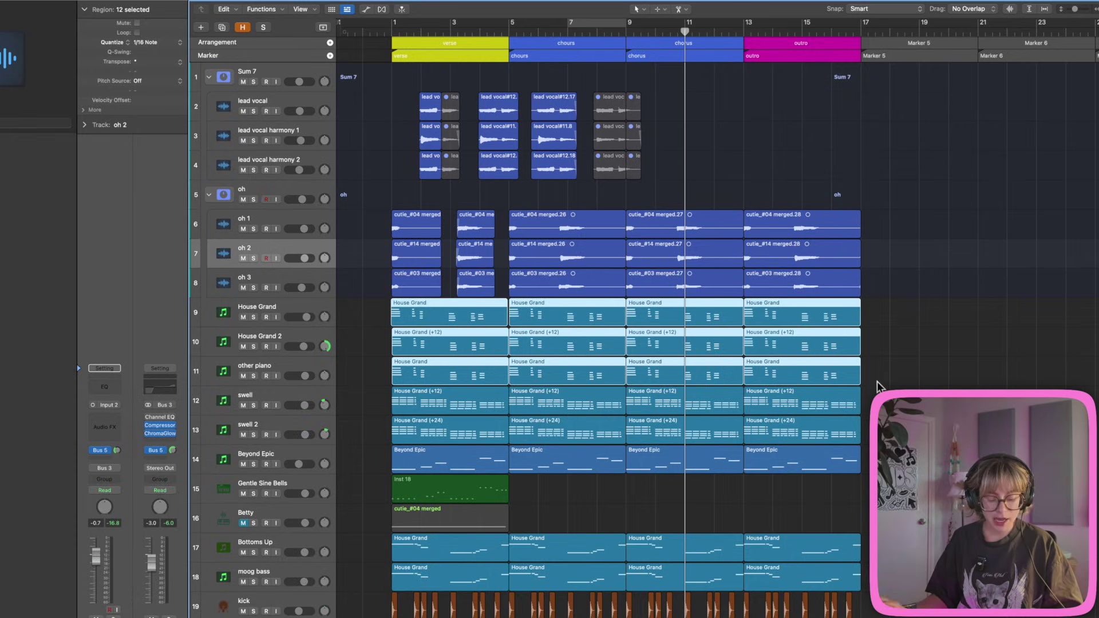
key(super+j)
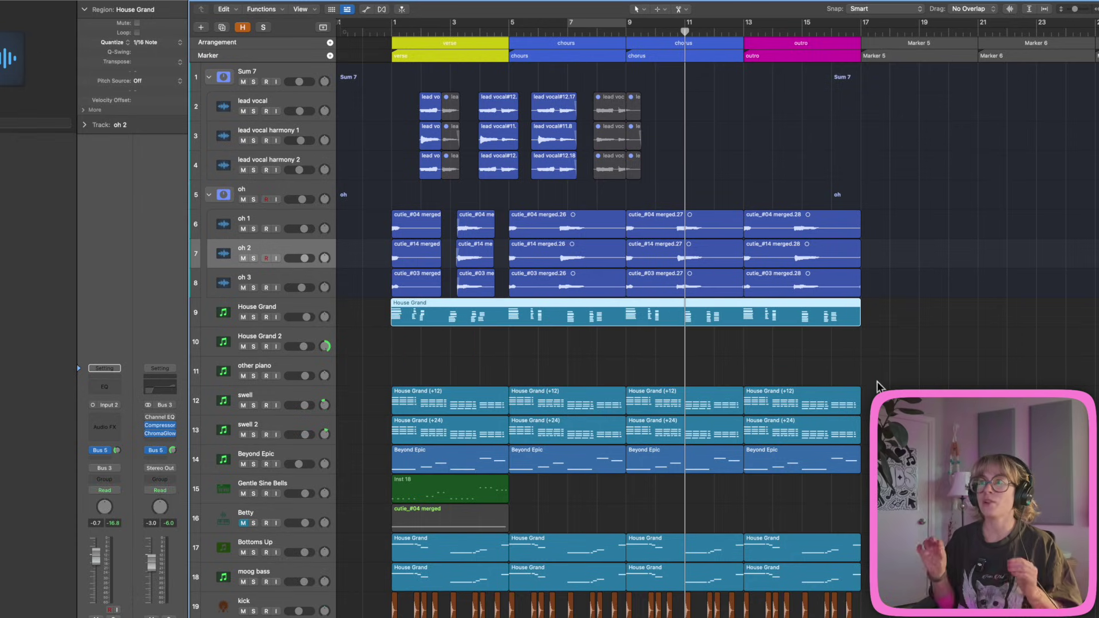
key(super+z)
drag(386, 217, 849, 282)
key(super+j)
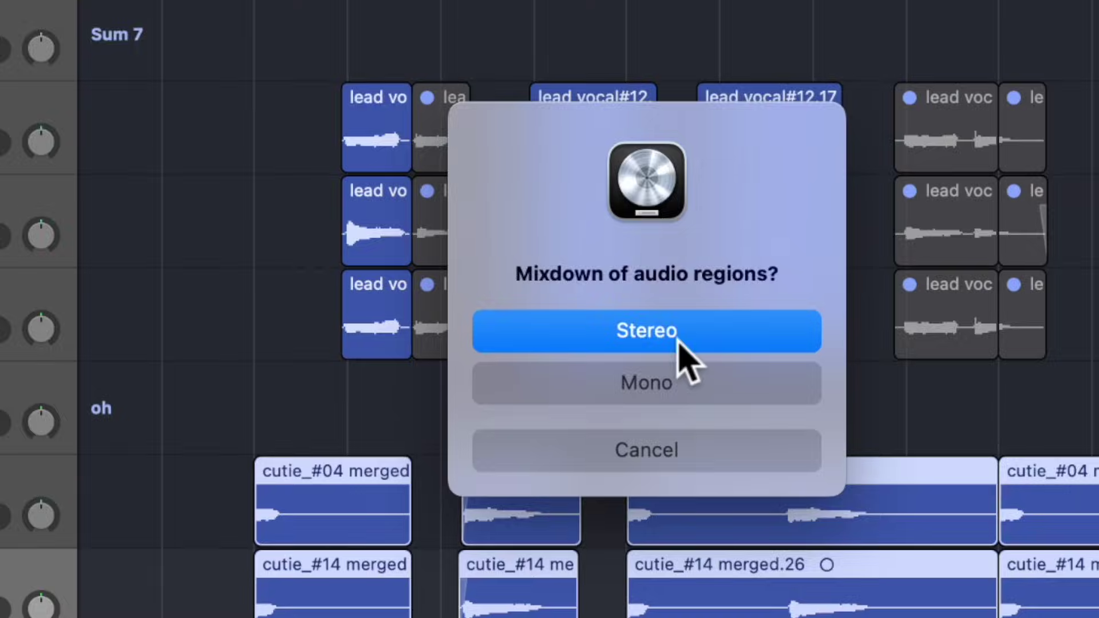
click(666, 382)
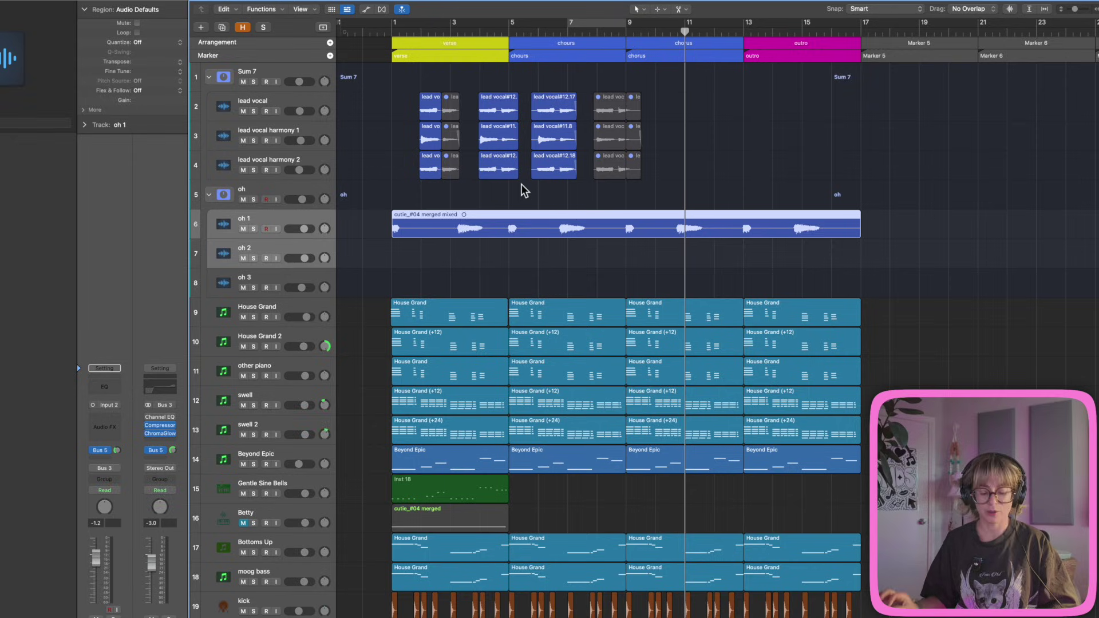
key(super+z)
click(420, 318)
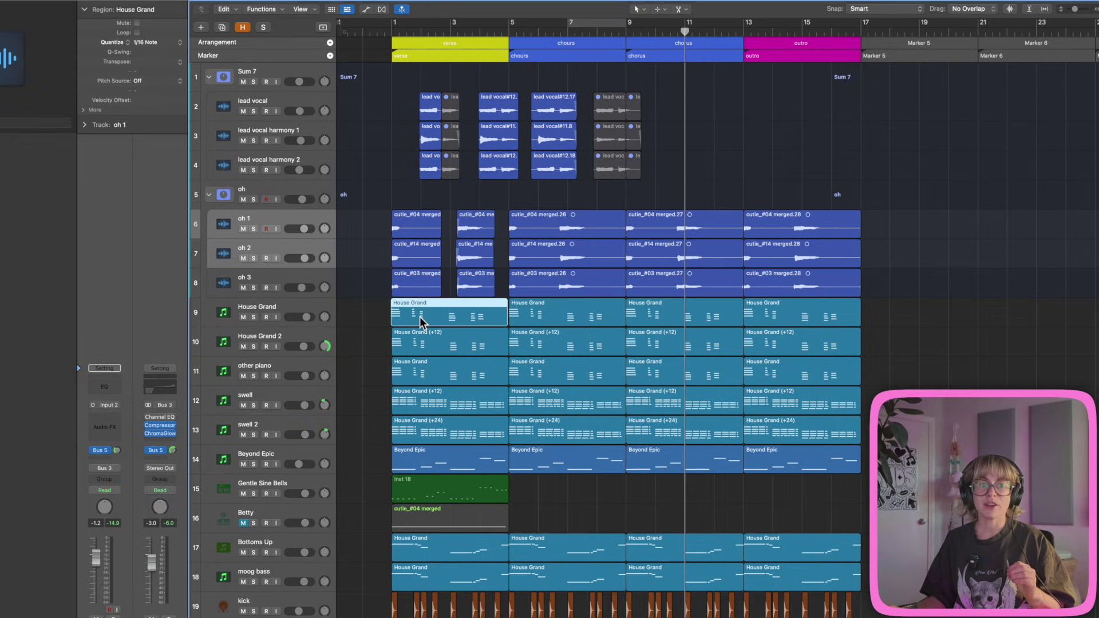
Select every House Grand region in the arrangement with Shift+S.
key(shift+s)
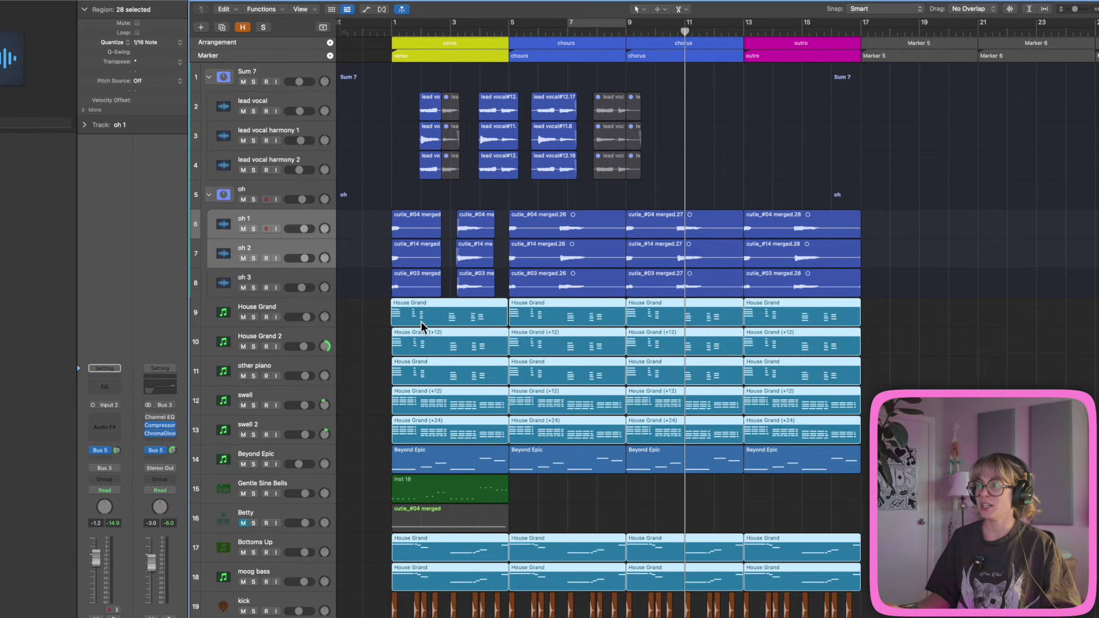
scroll(499, 521, down, 3)
scroll(500, 518, down, 5)
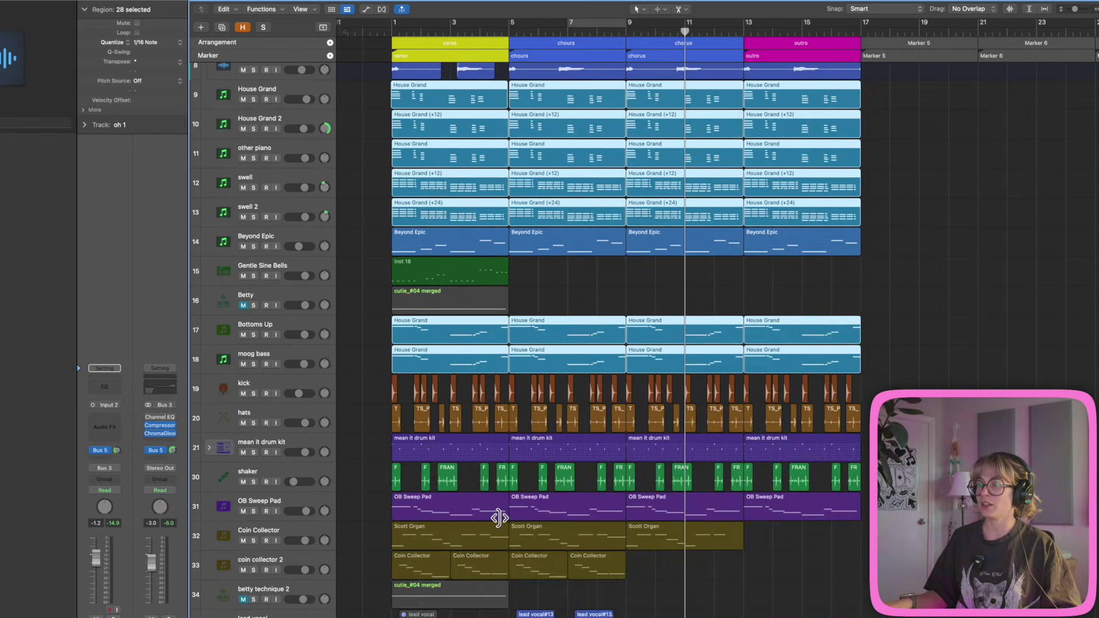
scroll(499, 517, up, 7)
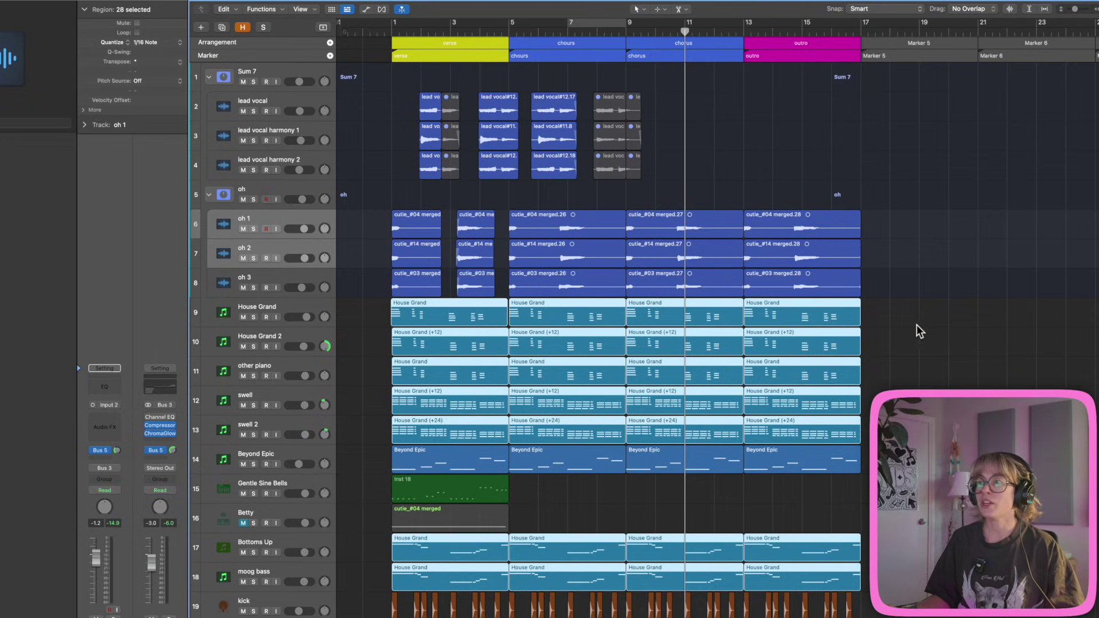
Select a chorus kick region plus all following regions on the kick track.
click(921, 324)
scroll(783, 383, down, 7)
click(594, 403)
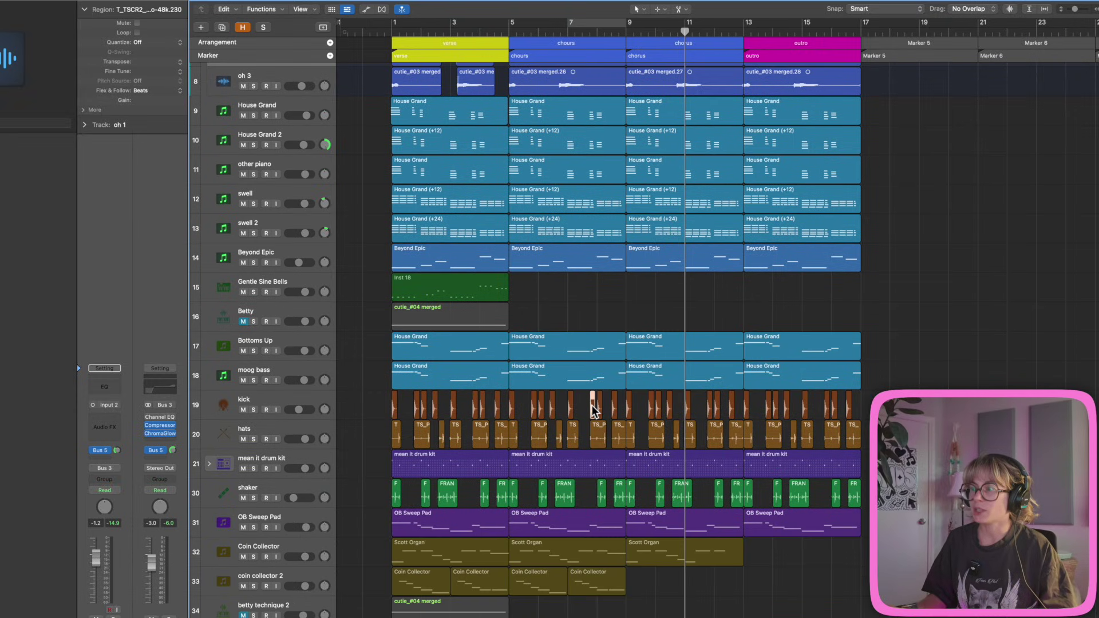
key(shift+f)
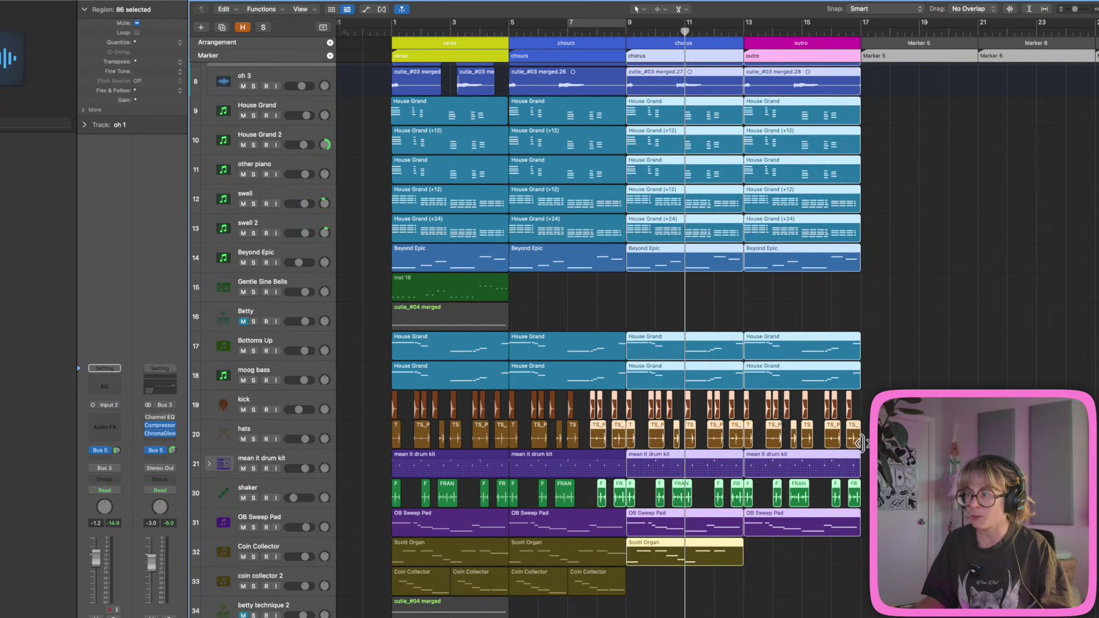
click(593, 408)
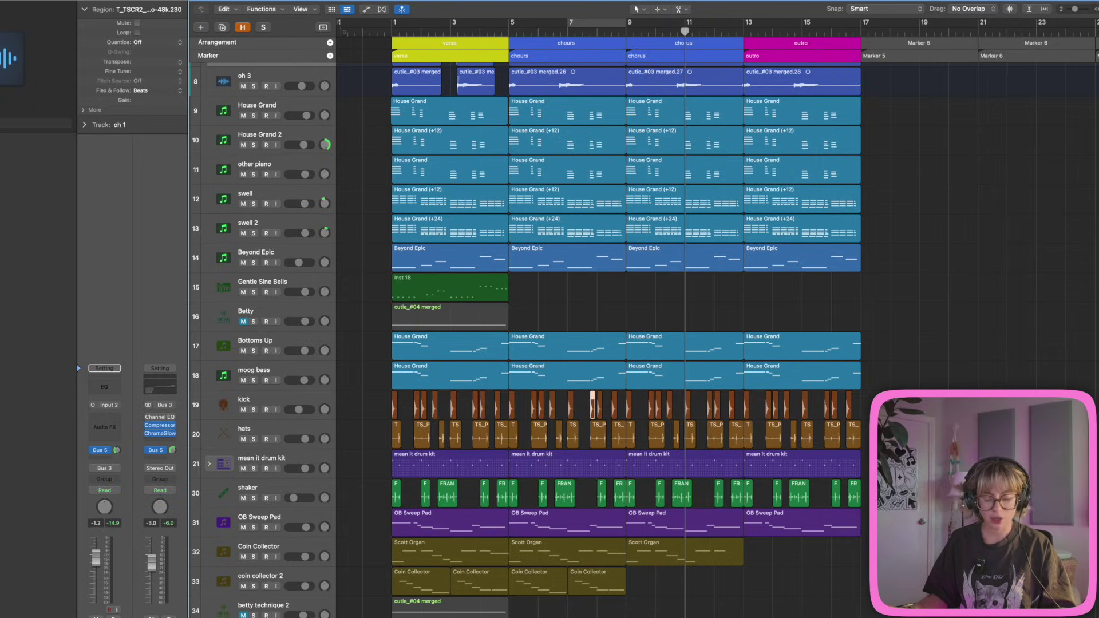
key(ctrl+shift+f)
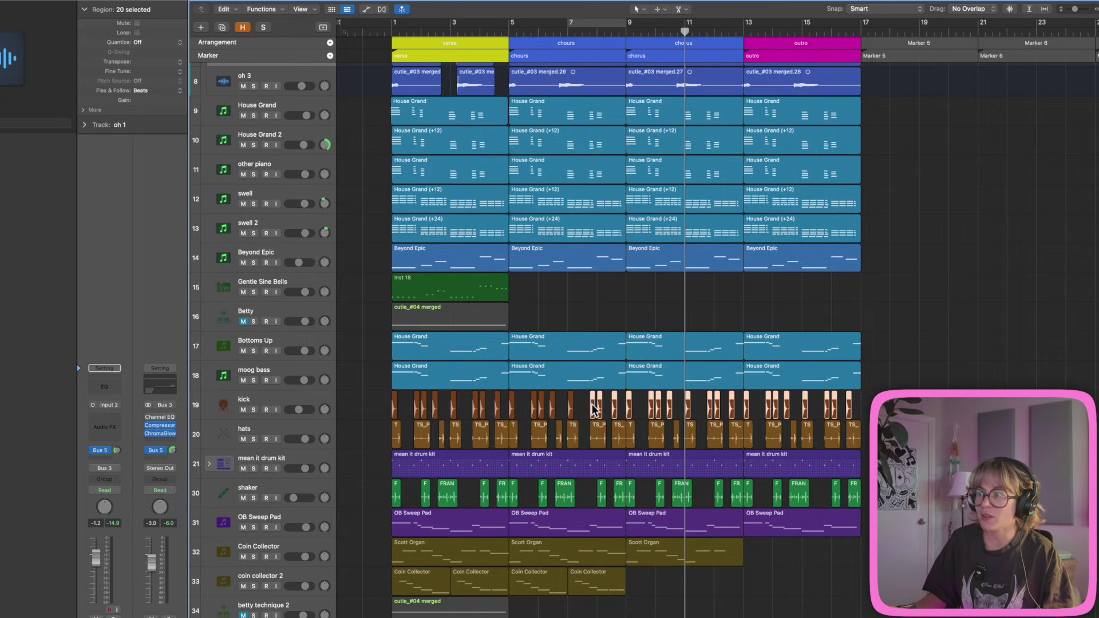
scroll(800, 431, down, 4)
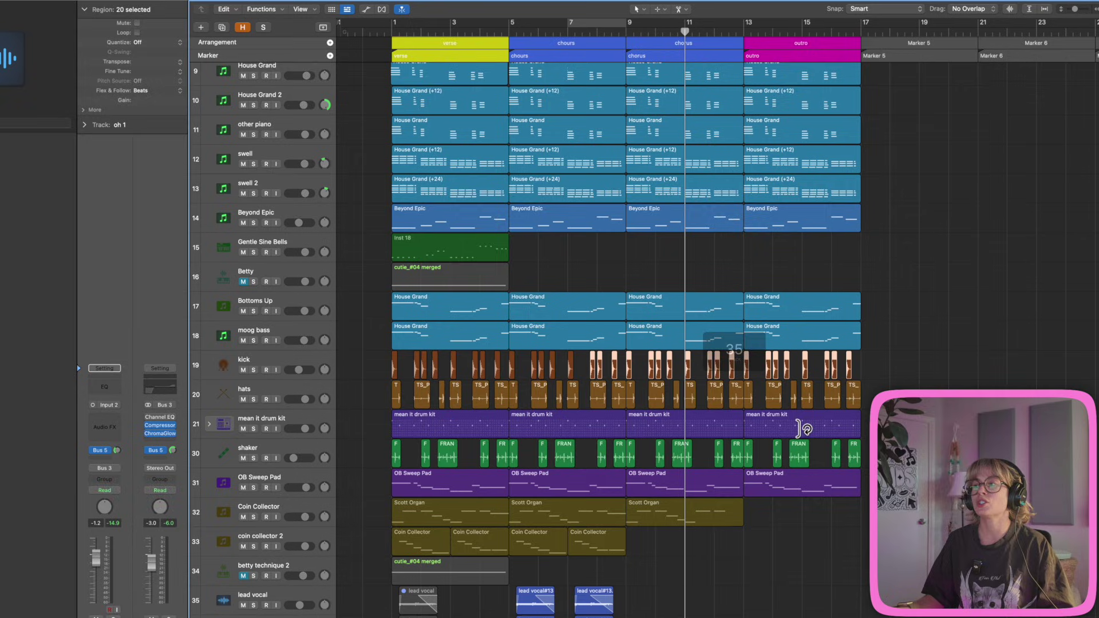
scroll(799, 428, up, 5)
Shift the later kick regions, set Bottoms Up Transpose to +12, then select the oh 1 chorus region.
drag(653, 350, 669, 351)
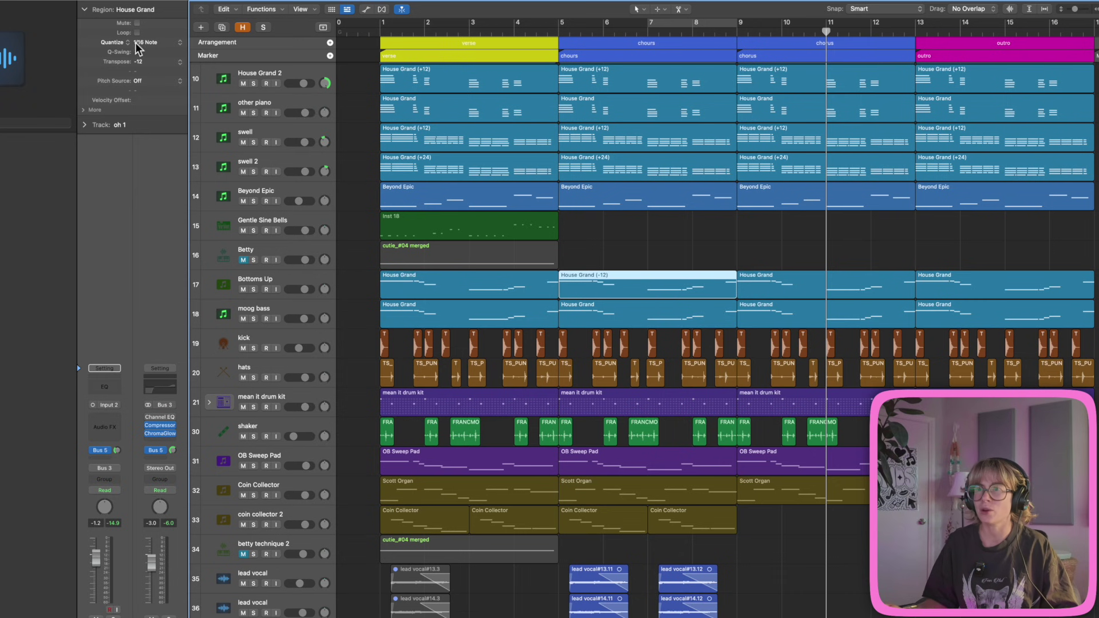
drag(114, 6, 484, 272)
drag(554, 385, 633, 384)
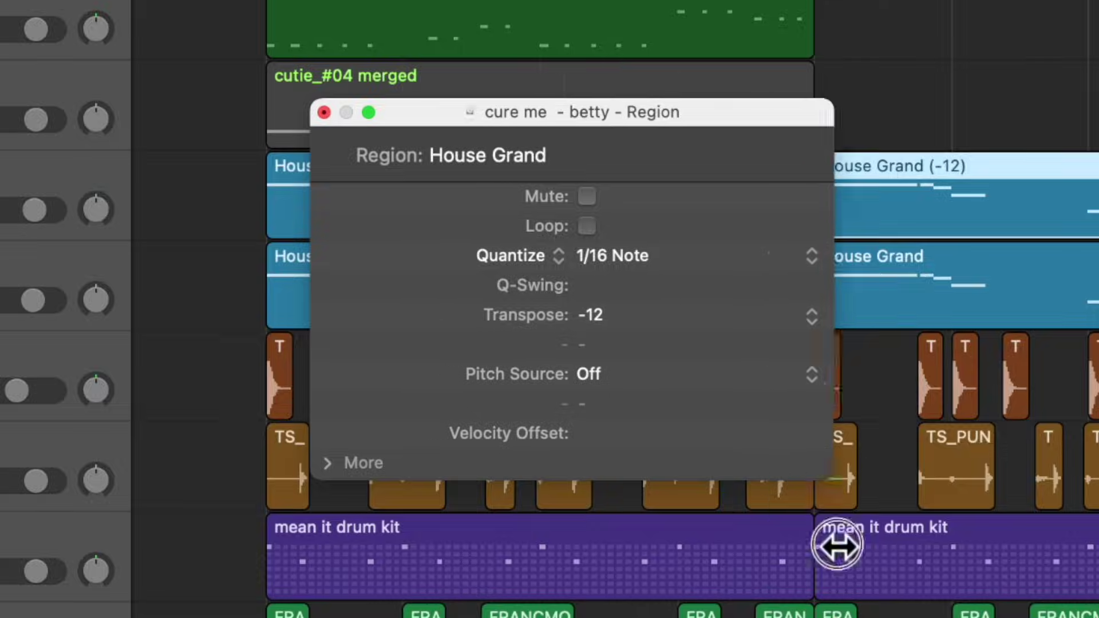
drag(1041, 286, 387, 166)
click(324, 112)
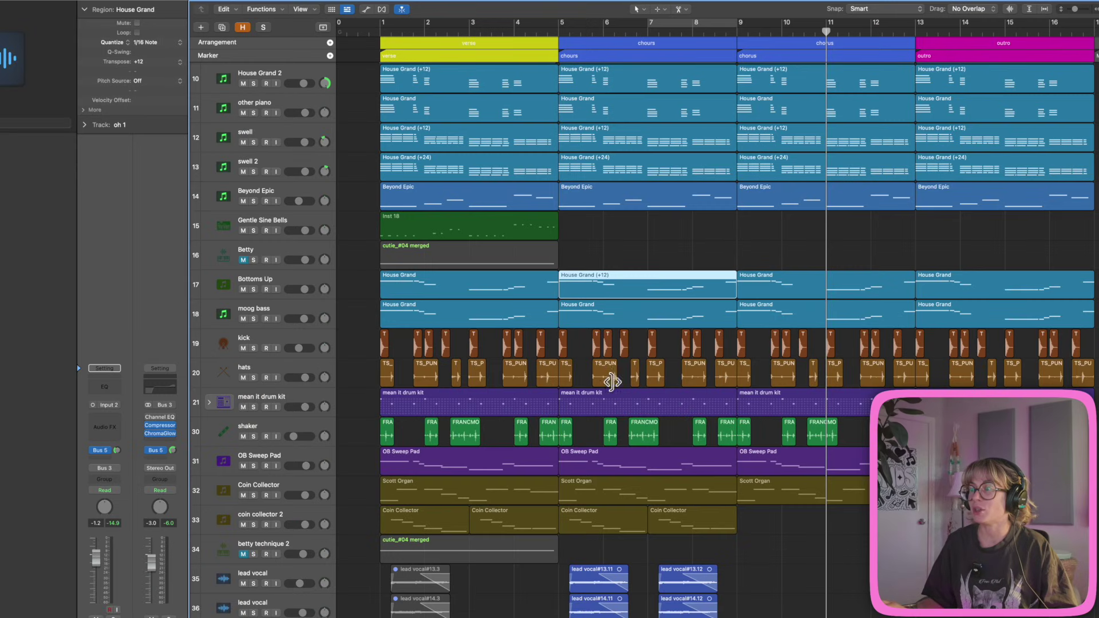
scroll(616, 390, up, 10)
click(607, 181)
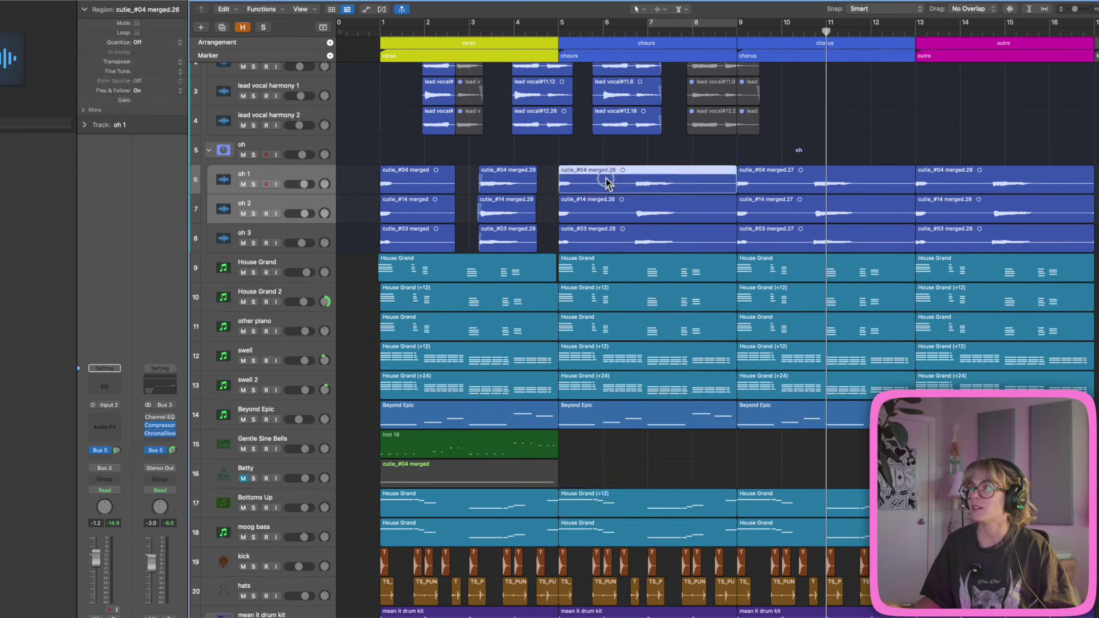
Solo oh 1 and oh 2, raise their chorus regions one semitone, and play from bar 5.
click(254, 184)
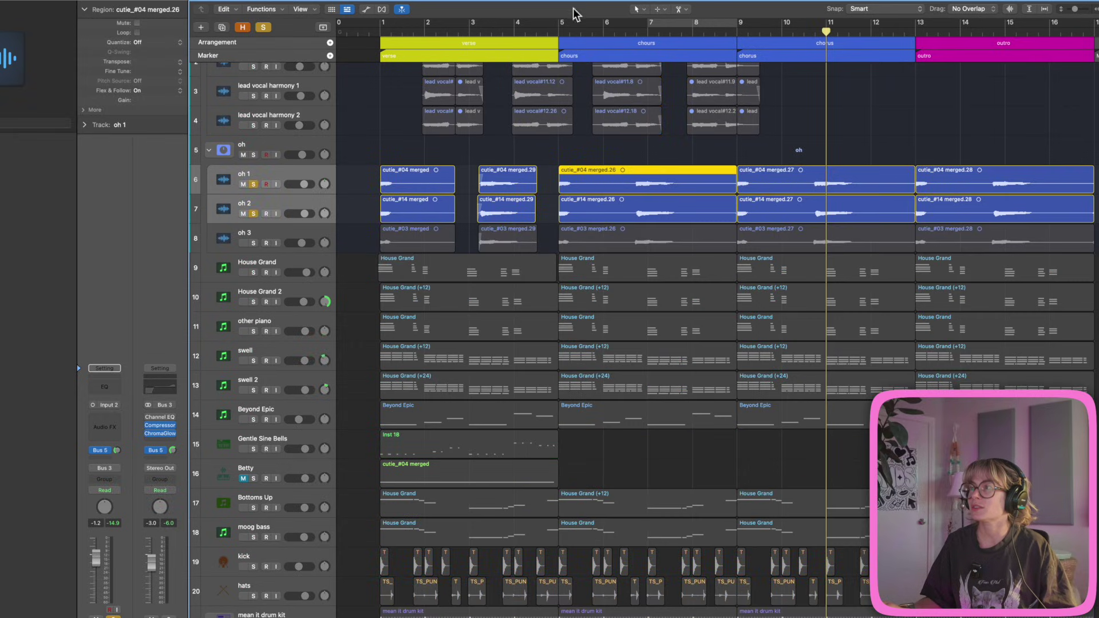
click(561, 36)
key(space)
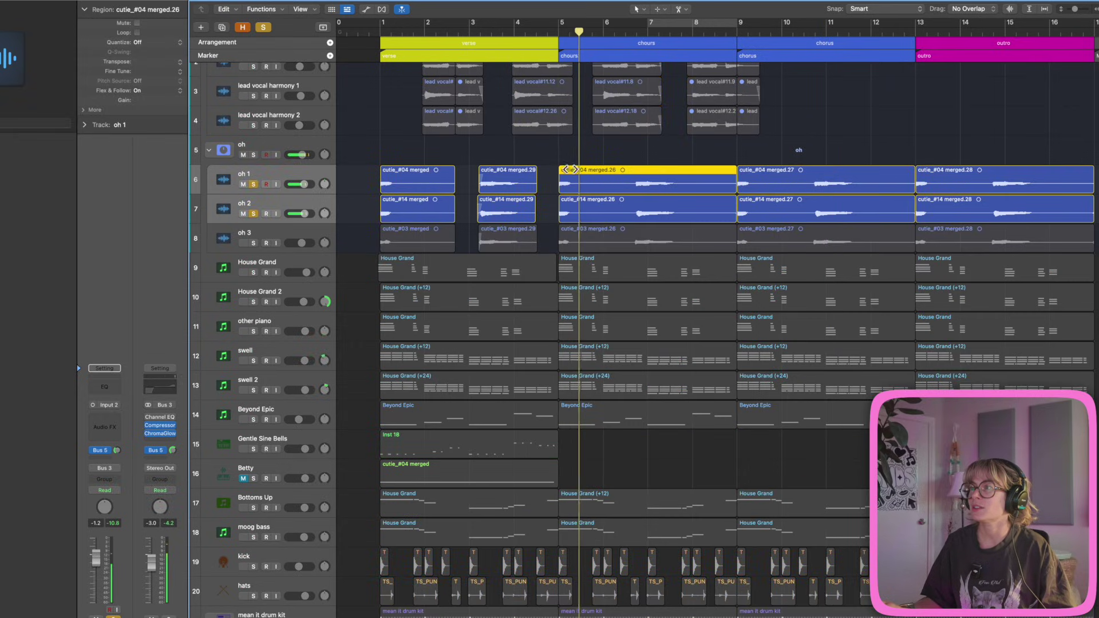
shift+click(574, 212)
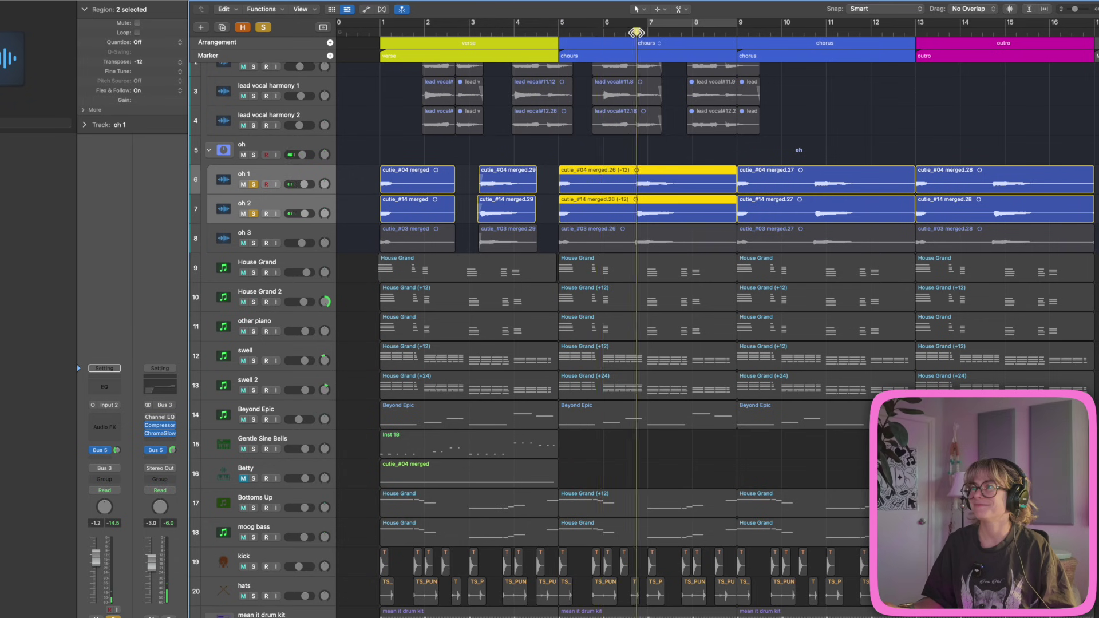
key(alt+Up)
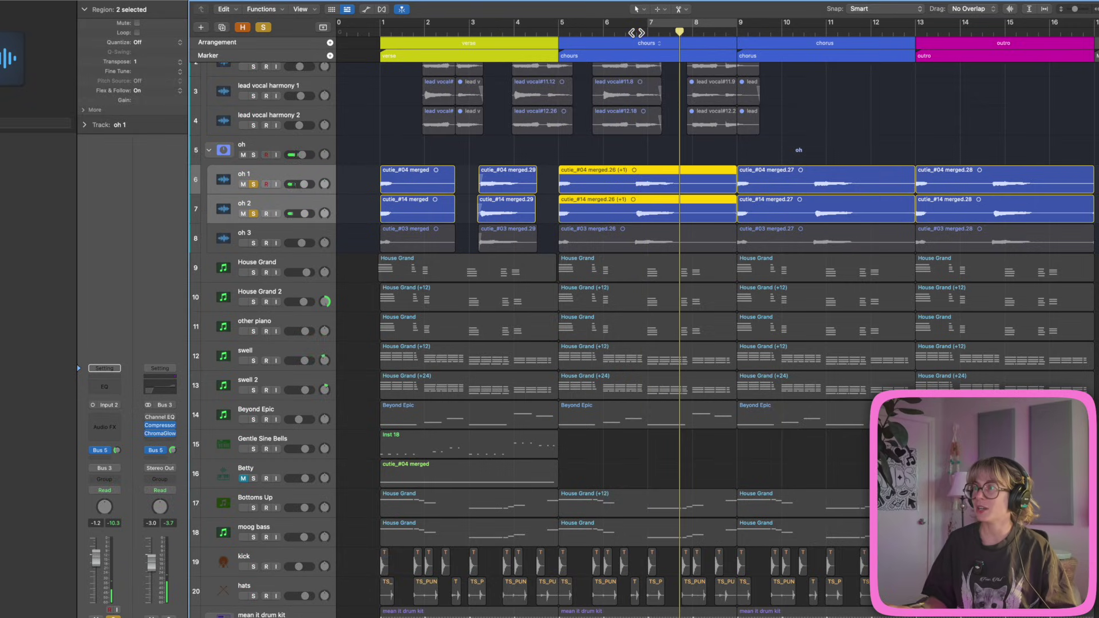
click(560, 34)
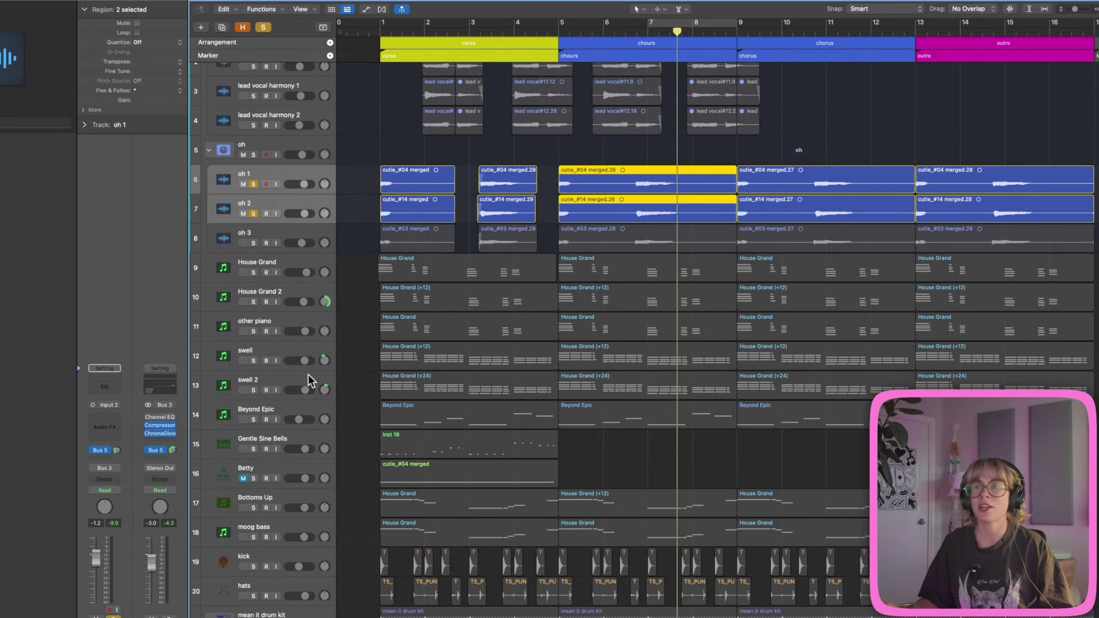
Review the oh channel's Compressor, ChromaGlow and Channel EQ windows, toggle them with V, then close all three.
click(163, 431)
click(158, 425)
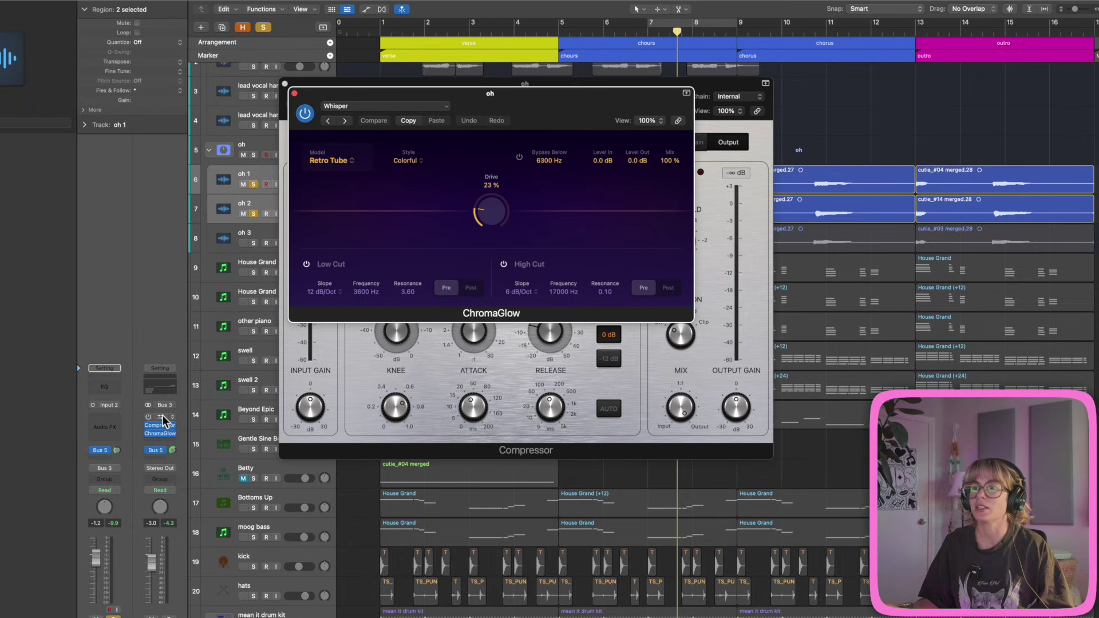
click(160, 385)
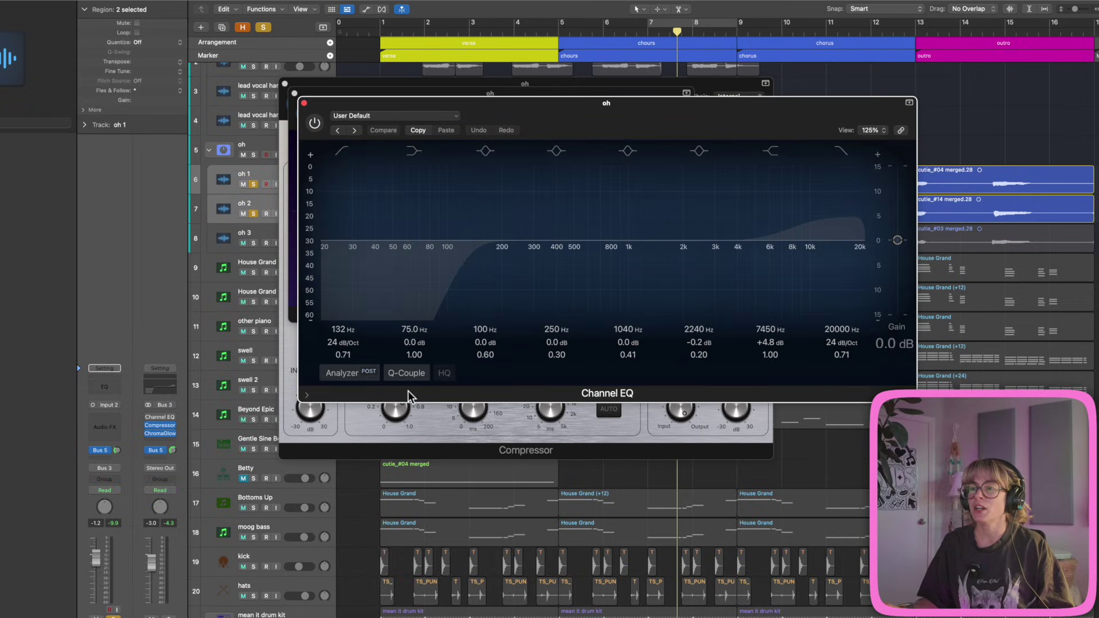
key(v)
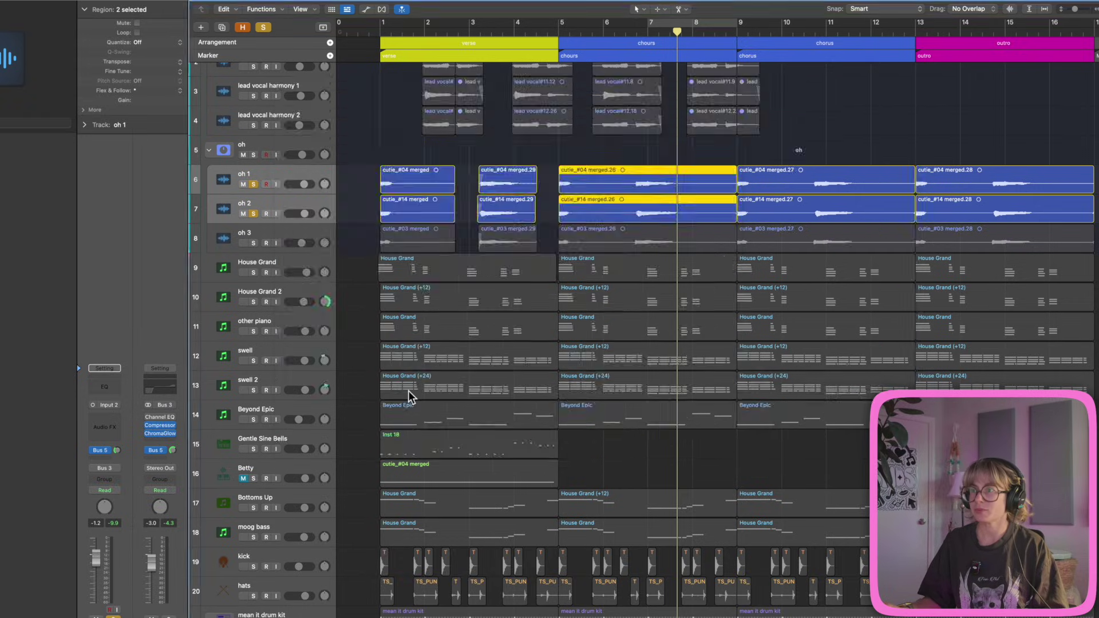
key(v)
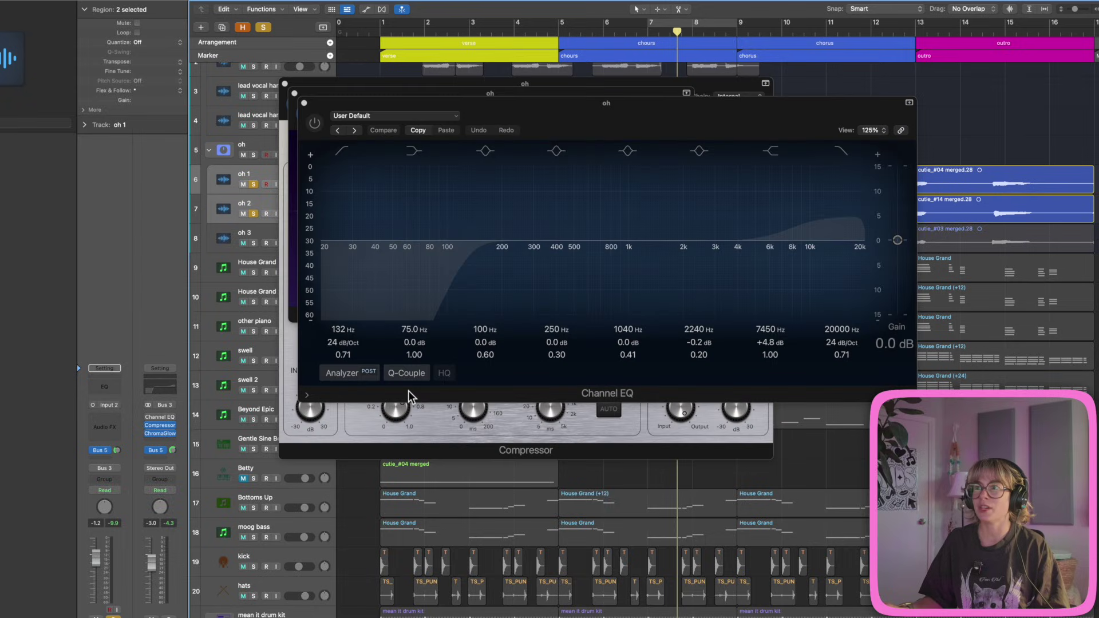
click(303, 103)
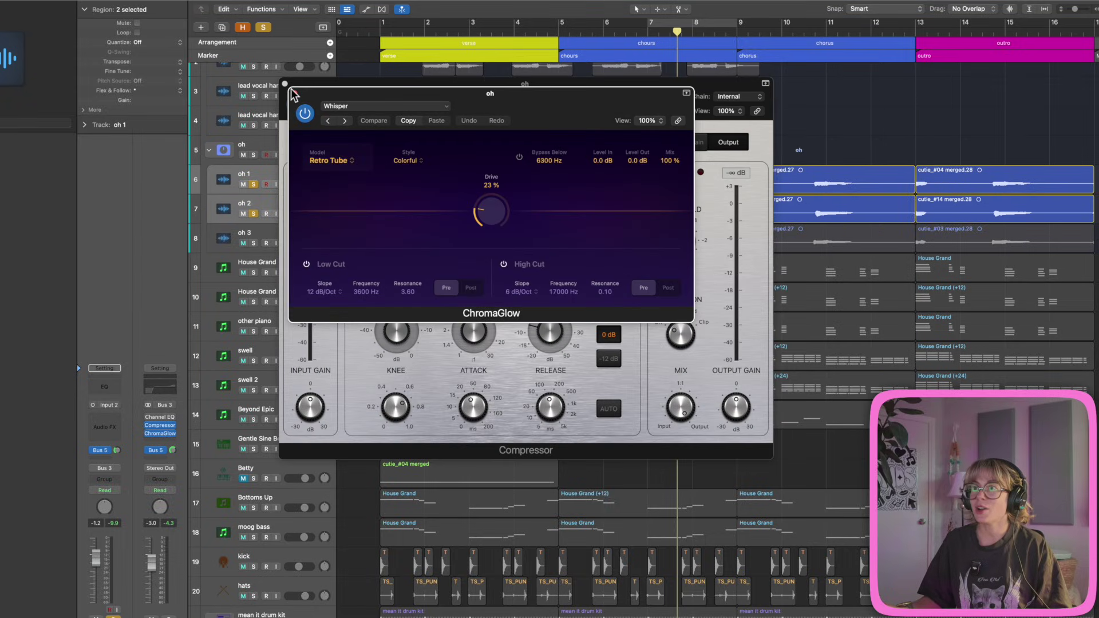
click(295, 94)
click(285, 84)
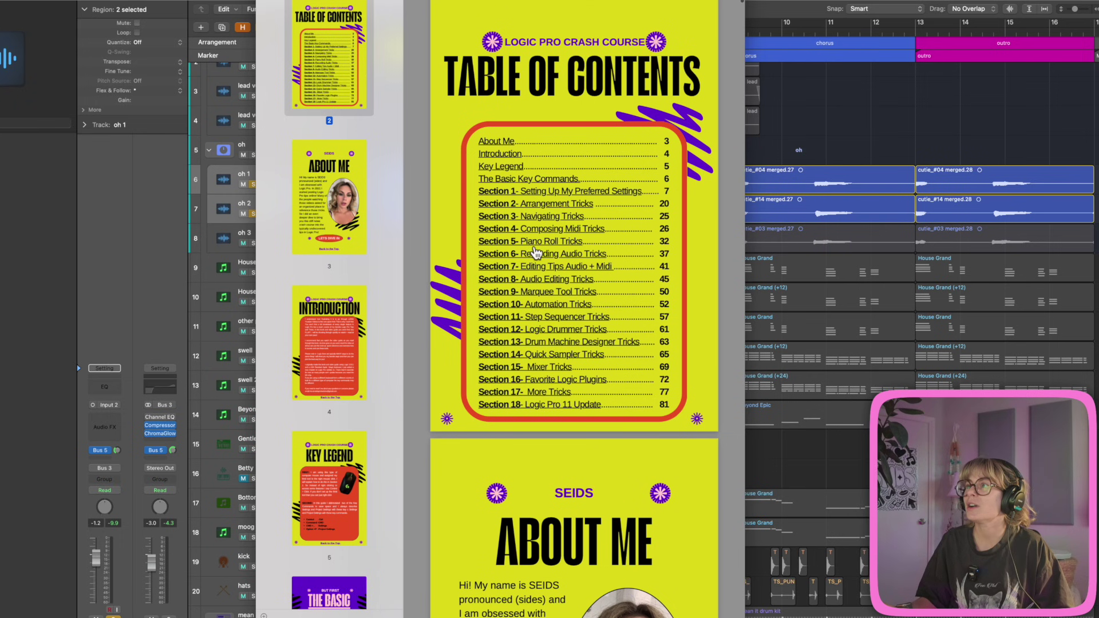
Jump to the Section 8 Audio Editing Tricks page and hide the PDF guide.
click(531, 281)
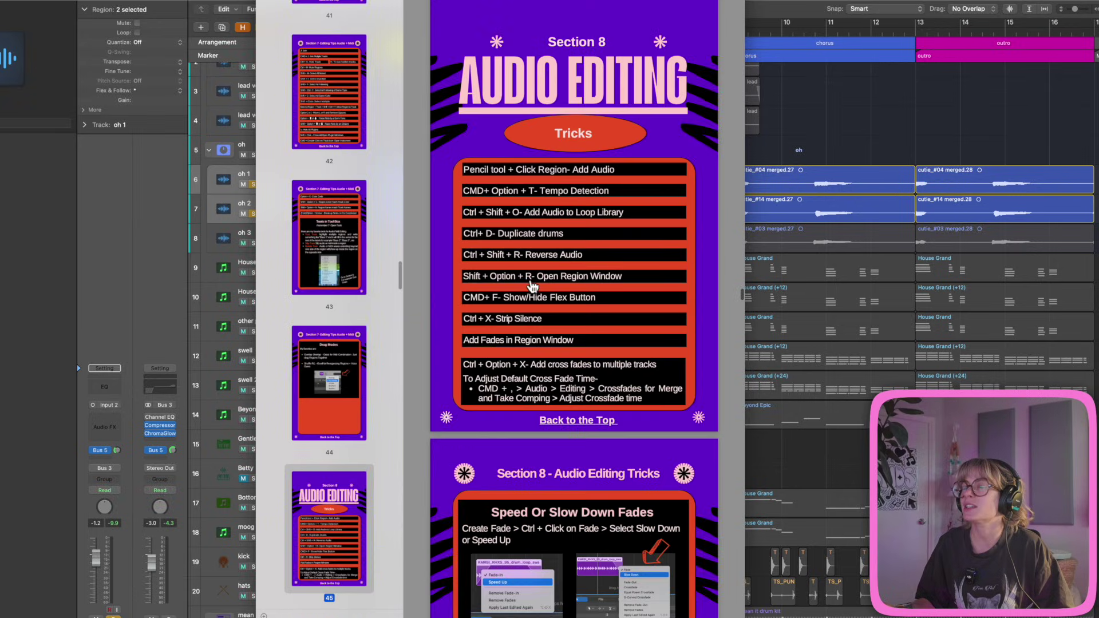
key(super+Tab)
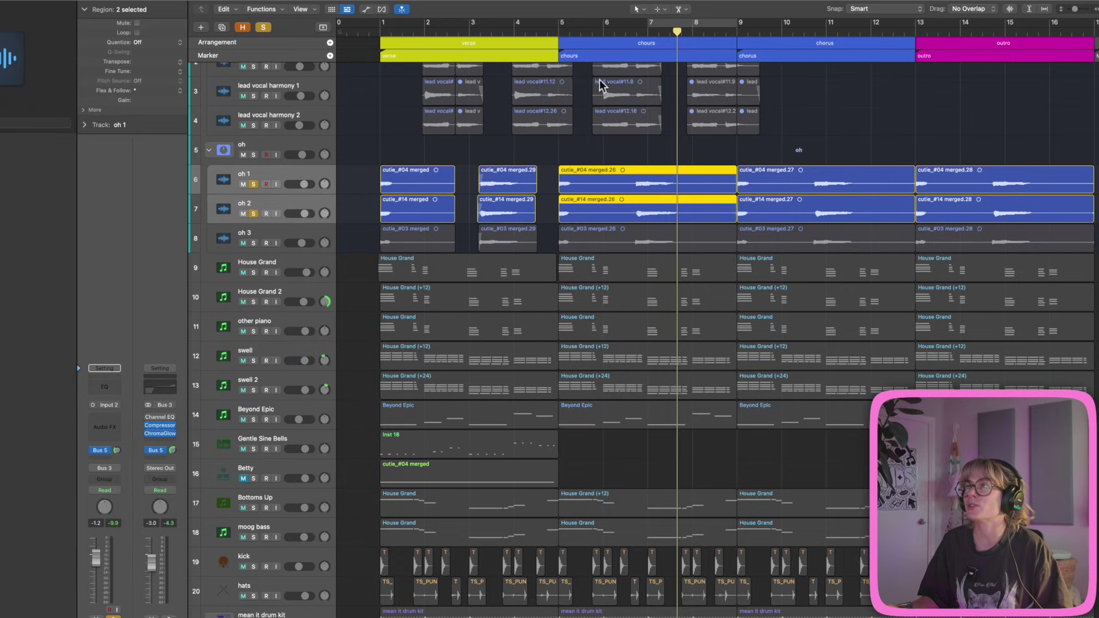
Place the playhead at bar 5 in the ruler.
click(557, 31)
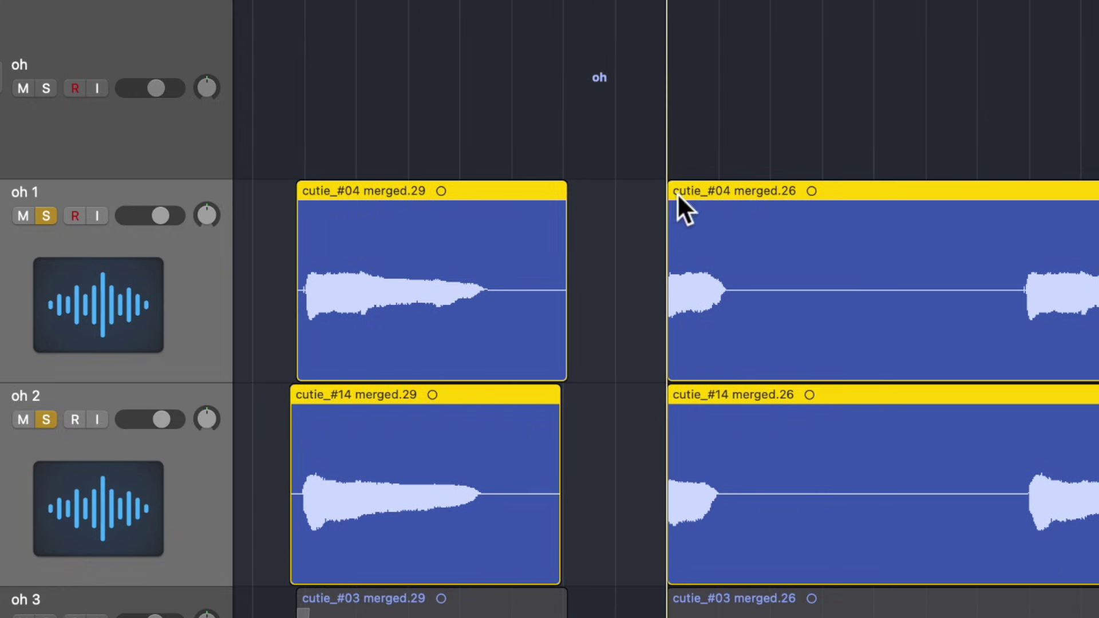
Test a fade-in drag with Fade tool click zones enabled, then close Settings.
drag(673, 187, 657, 157)
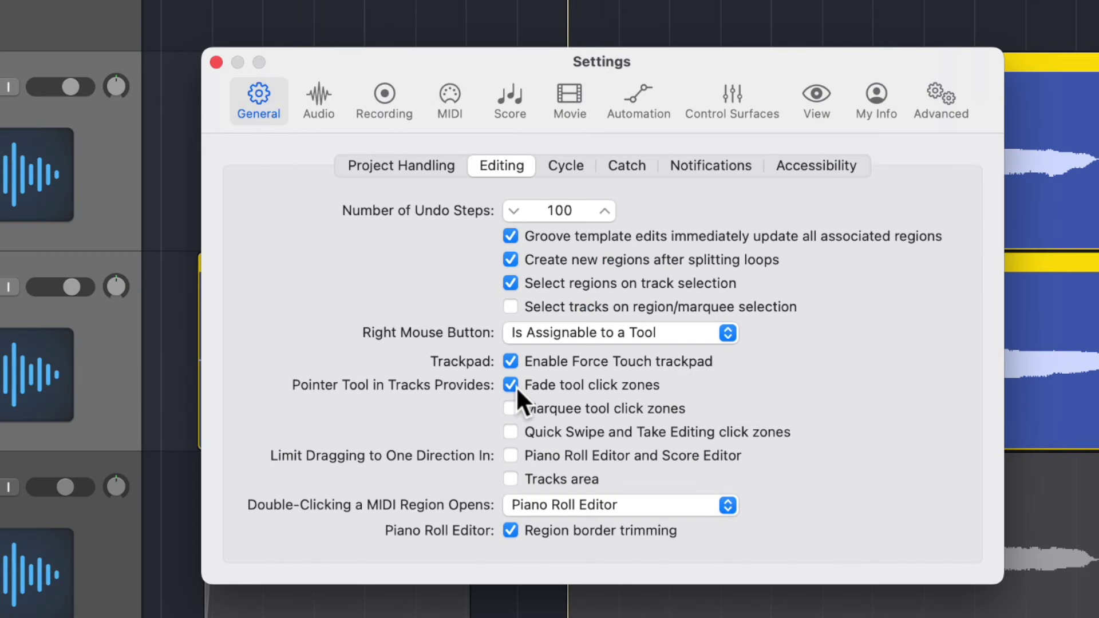
click(216, 61)
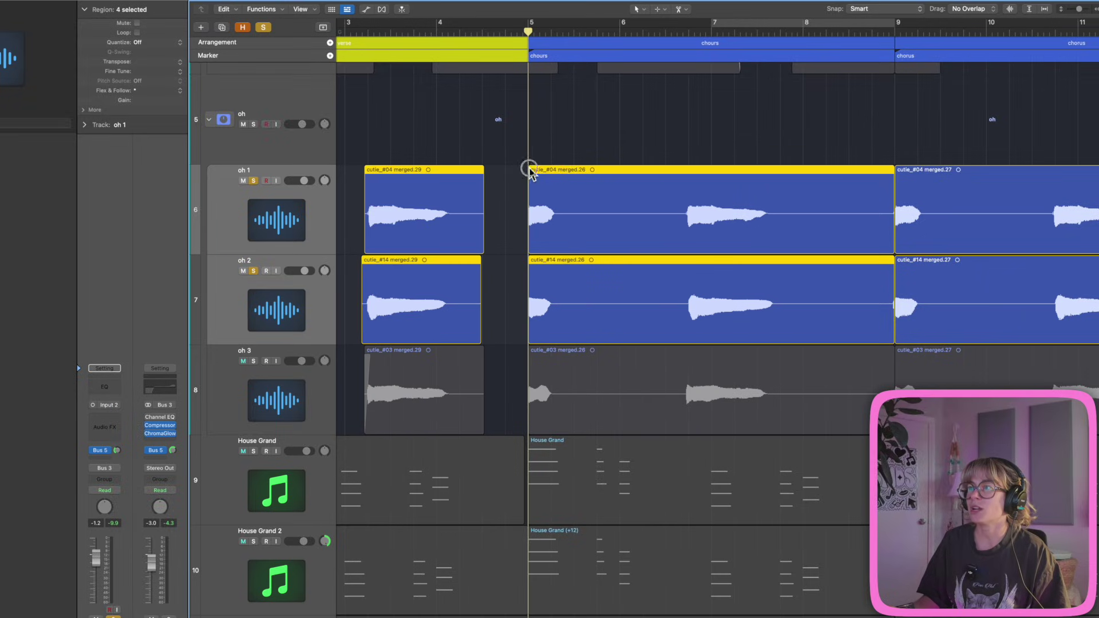
Give the four selected oh 1 and oh 2 regions short Speed Up fade-ins.
drag(529, 172, 548, 172)
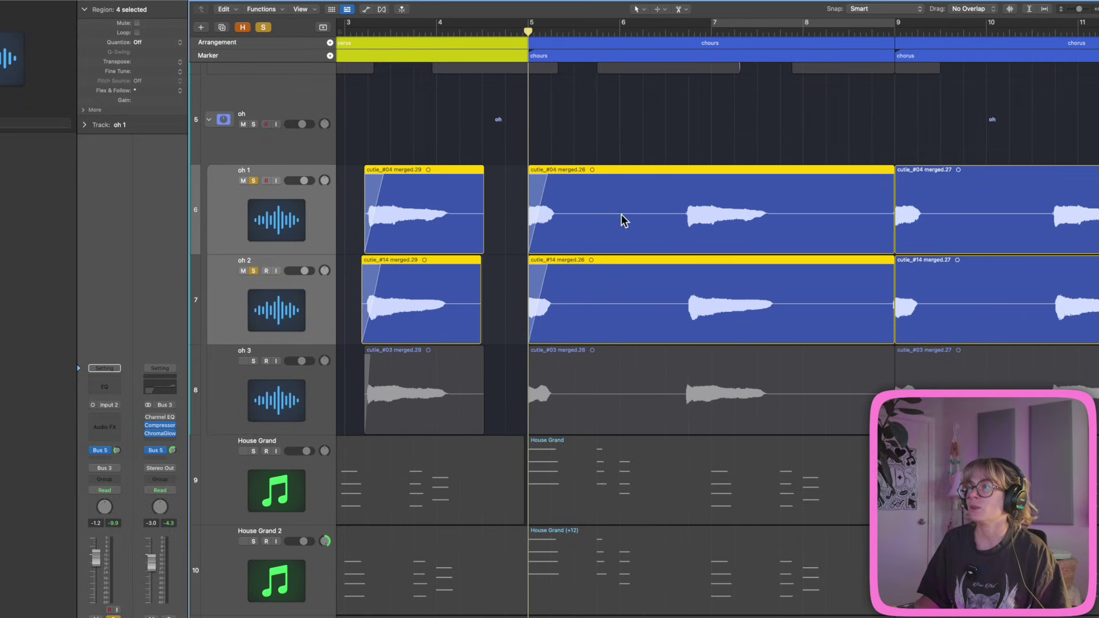
mouse_move(548, 171)
mouse_down()
mouse_move(522, 170)
mouse_move(533, 167)
mouse_up()
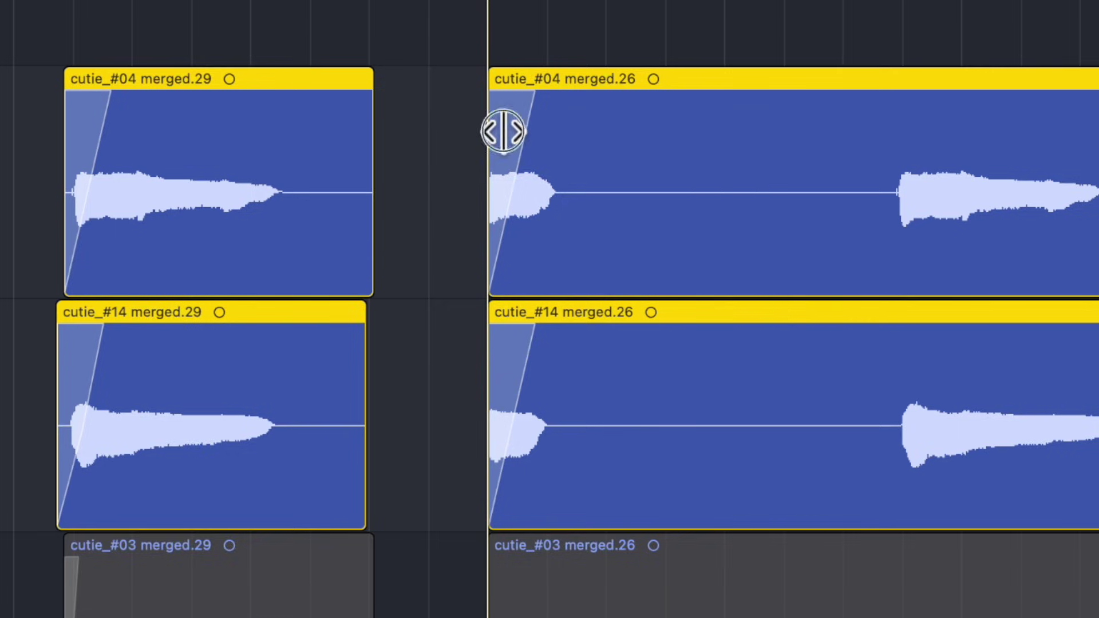
right_click(534, 190)
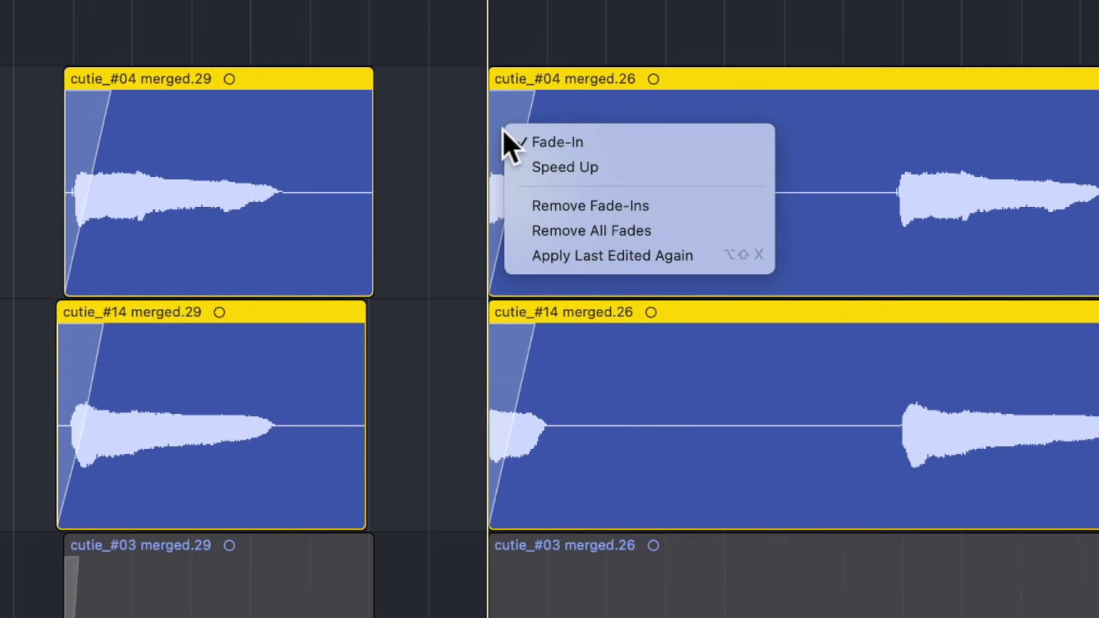
click(534, 169)
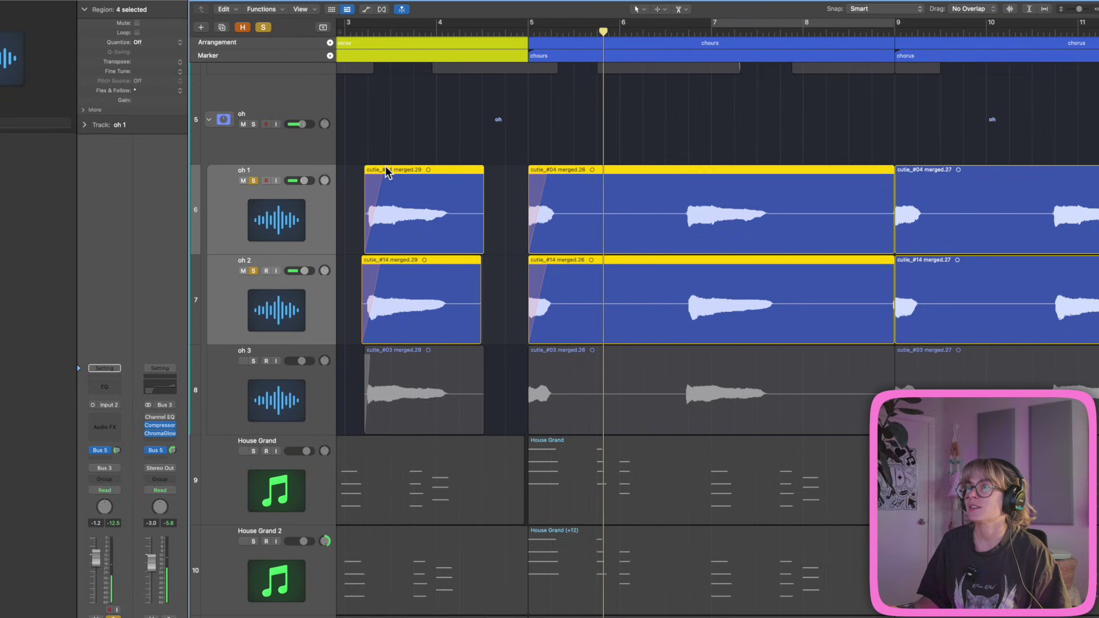
click(350, 30)
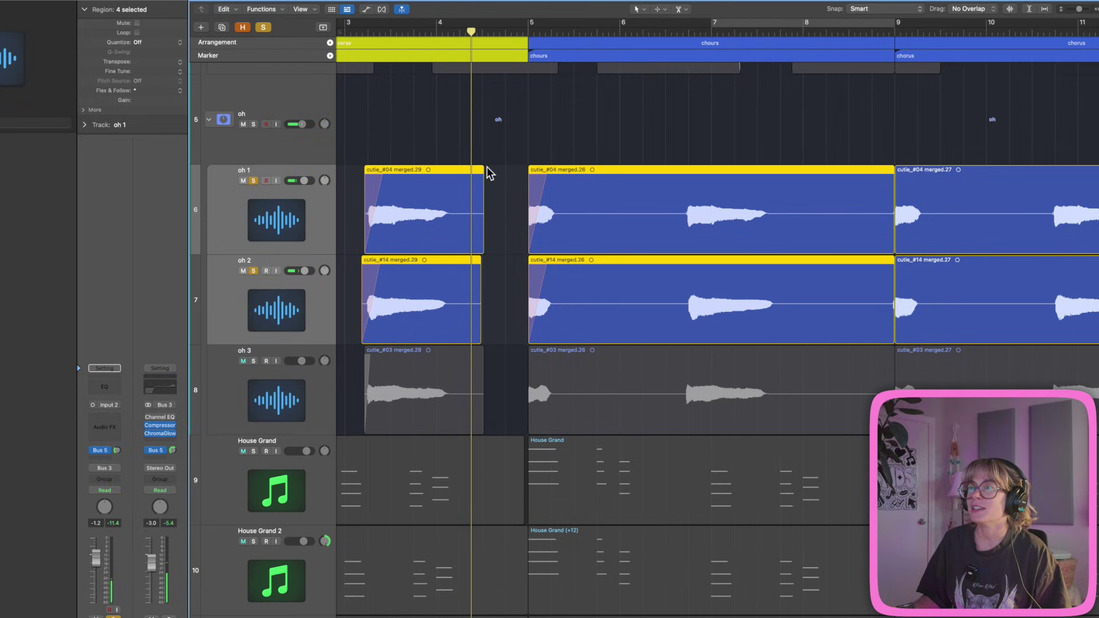
Add Slow Down fade-outs to the oh regions, shorten them, and audition from near bar 3.
drag(482, 169, 374, 205)
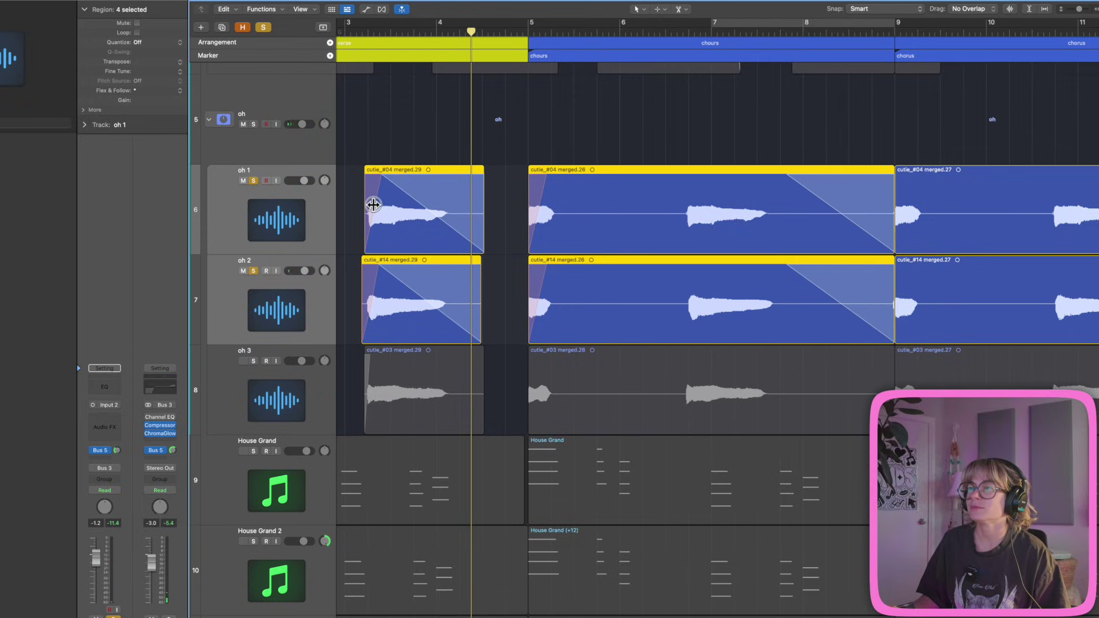
right_click(443, 197)
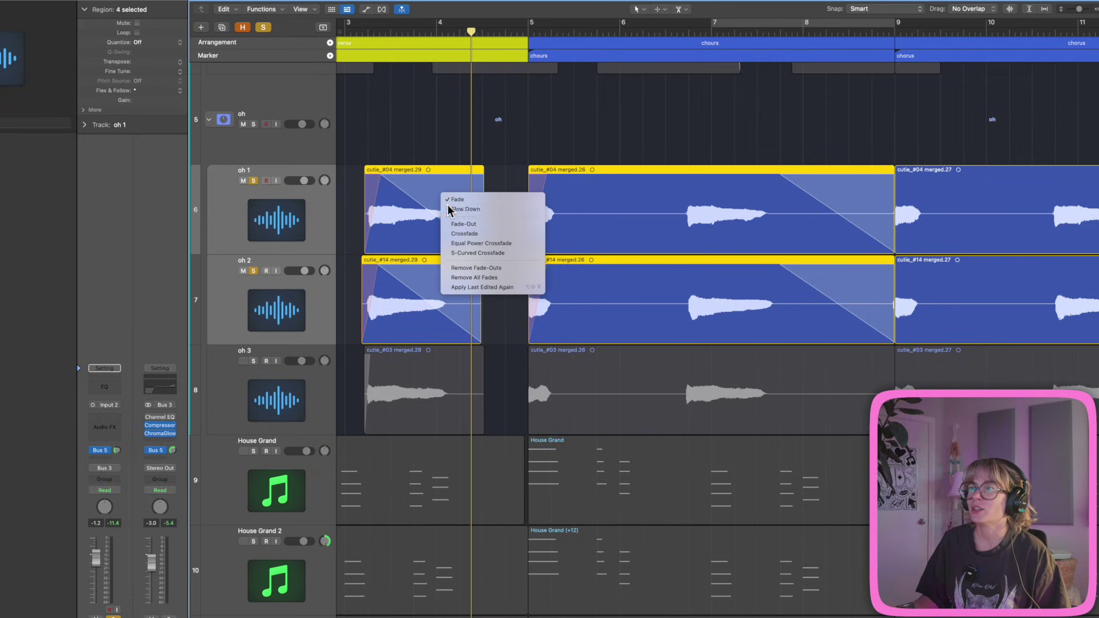
click(449, 208)
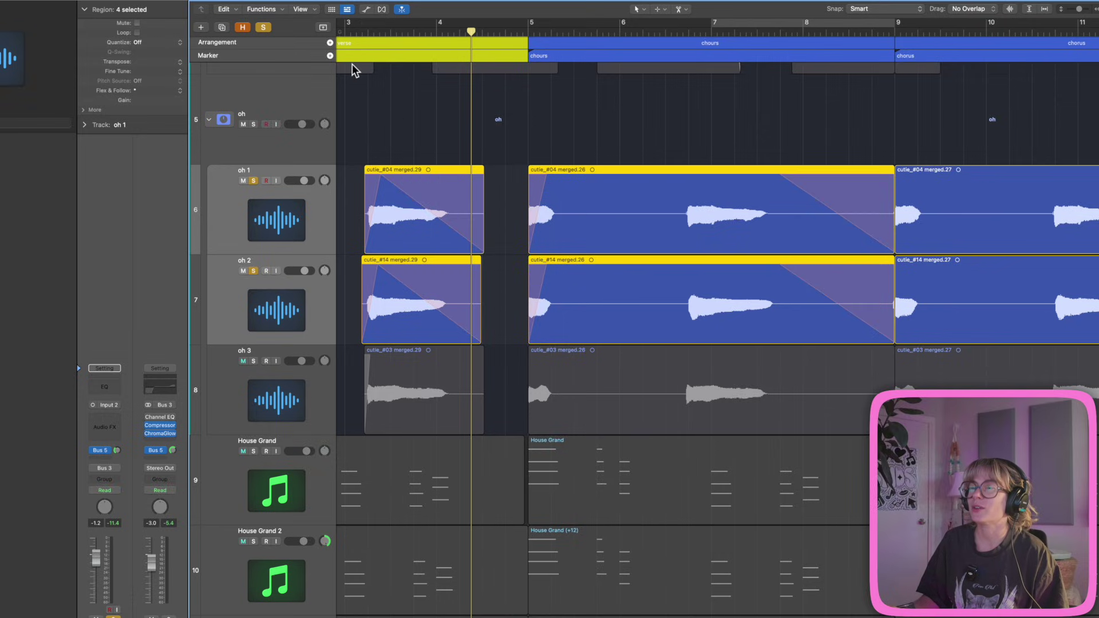
click(352, 29)
key(space)
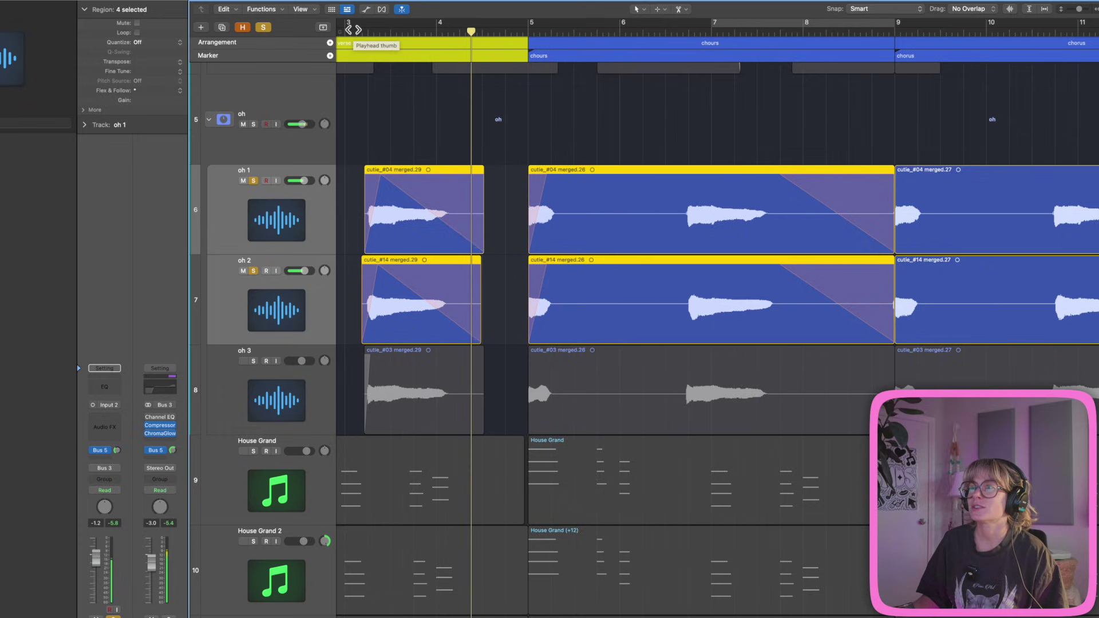
drag(377, 267, 419, 250)
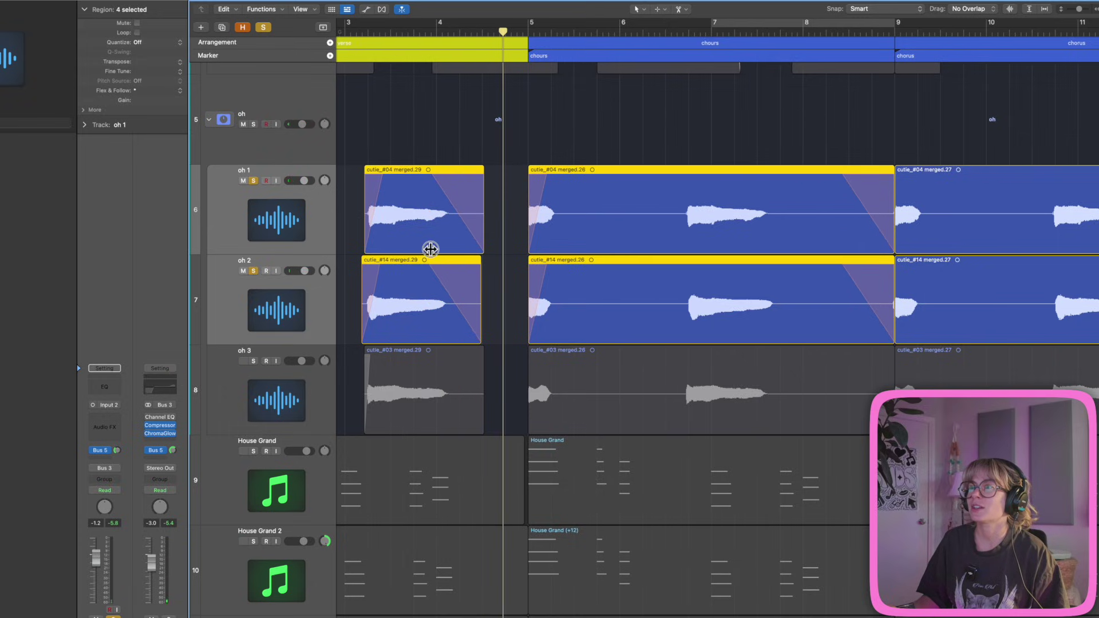
key(space)
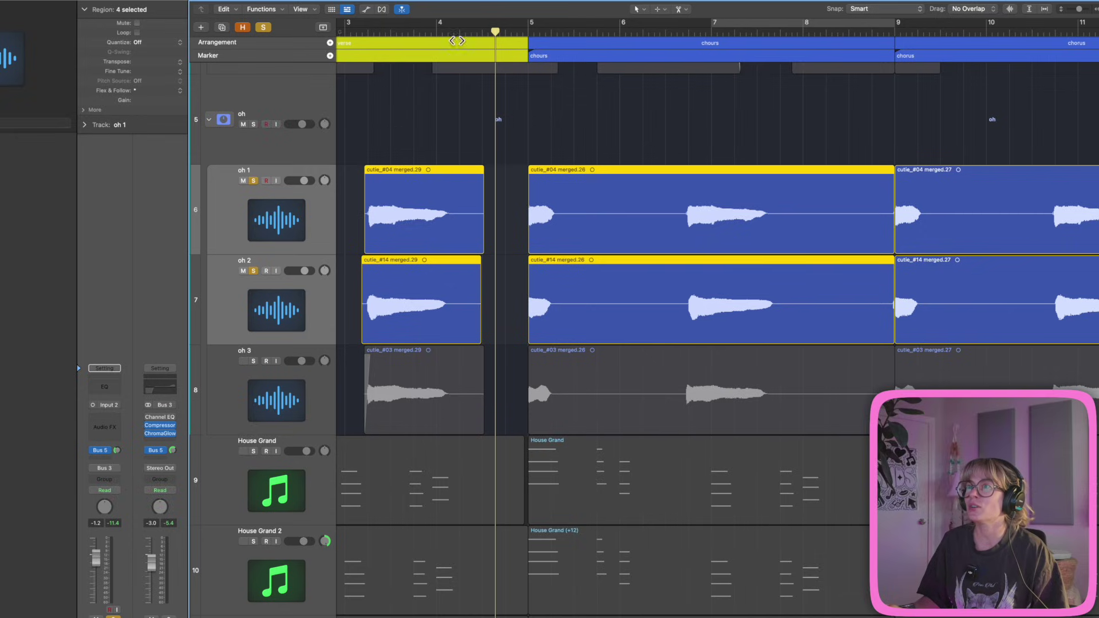
click(382, 10)
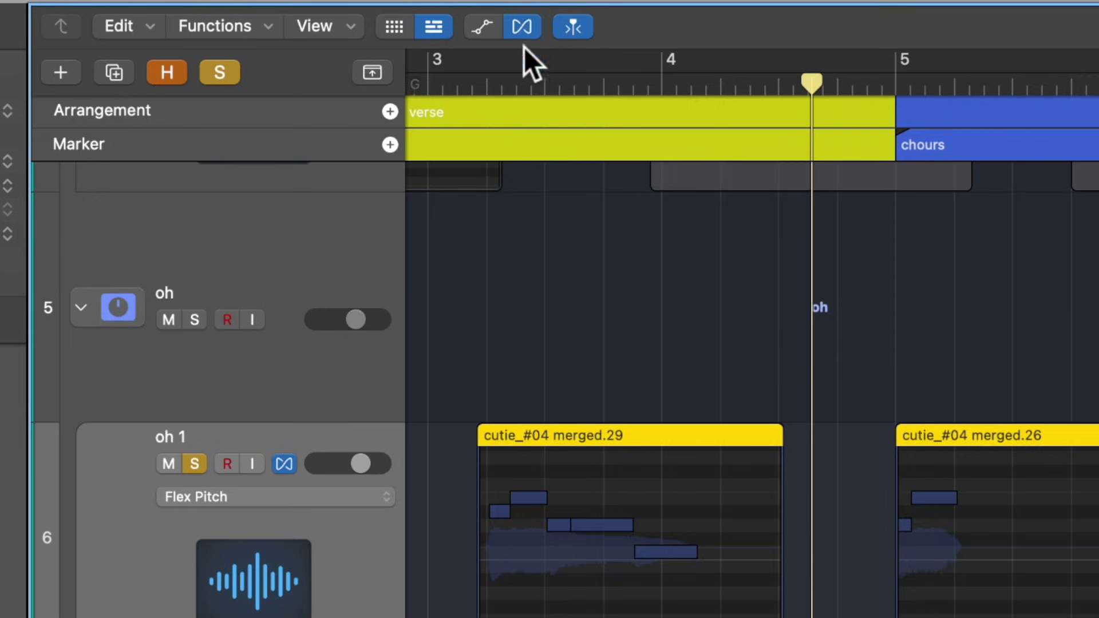
Switch off flex on oh 1 and view cutie_#14 merged.wav in the File editor.
click(284, 464)
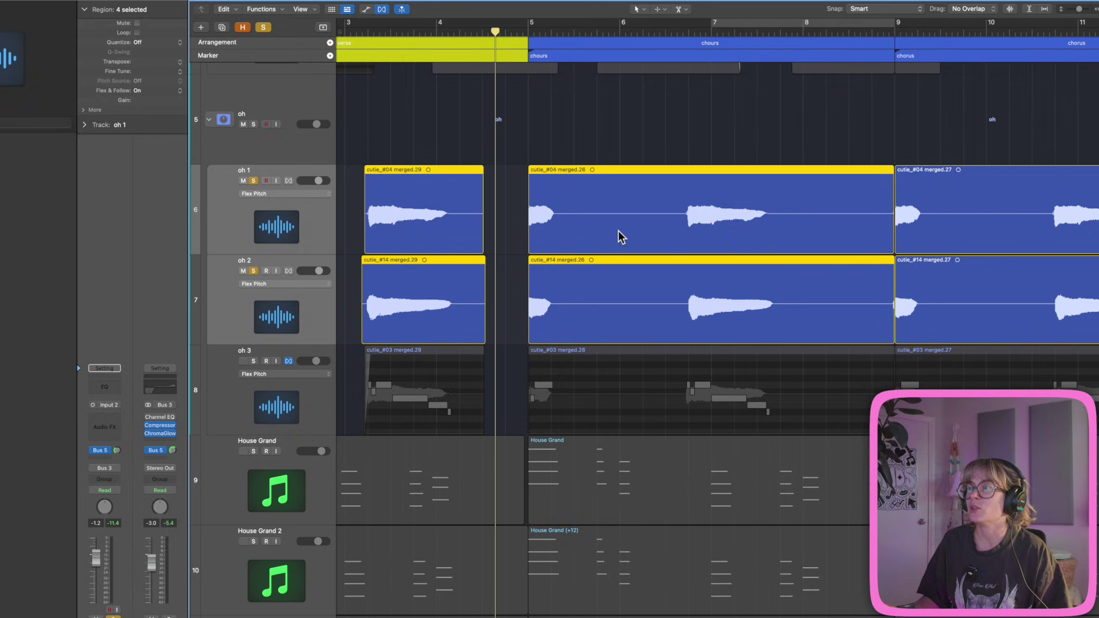
key(e)
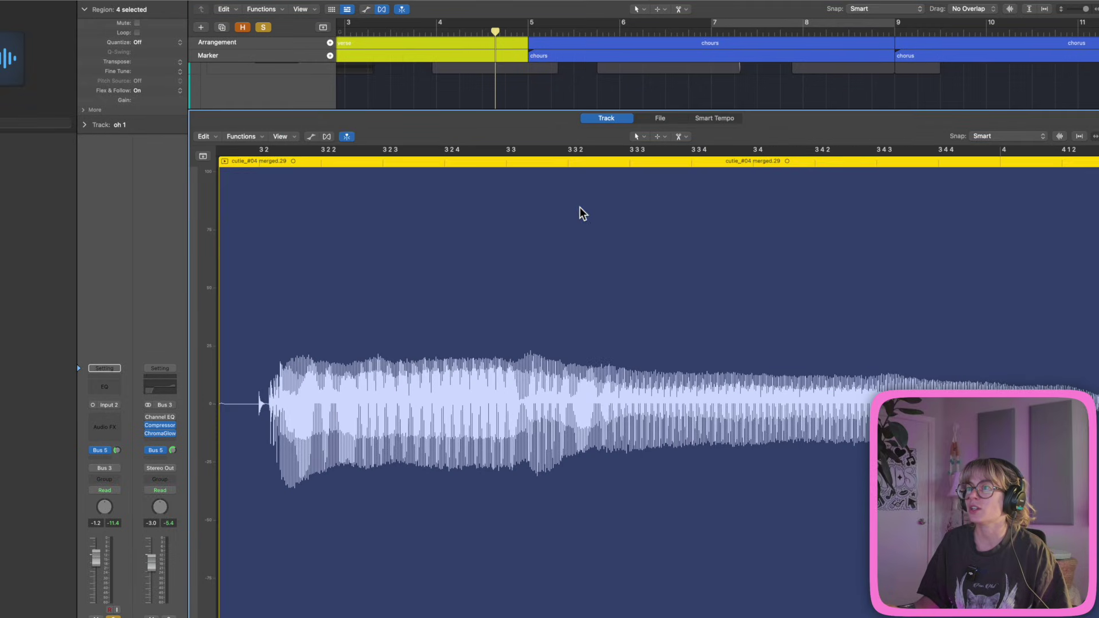
click(660, 118)
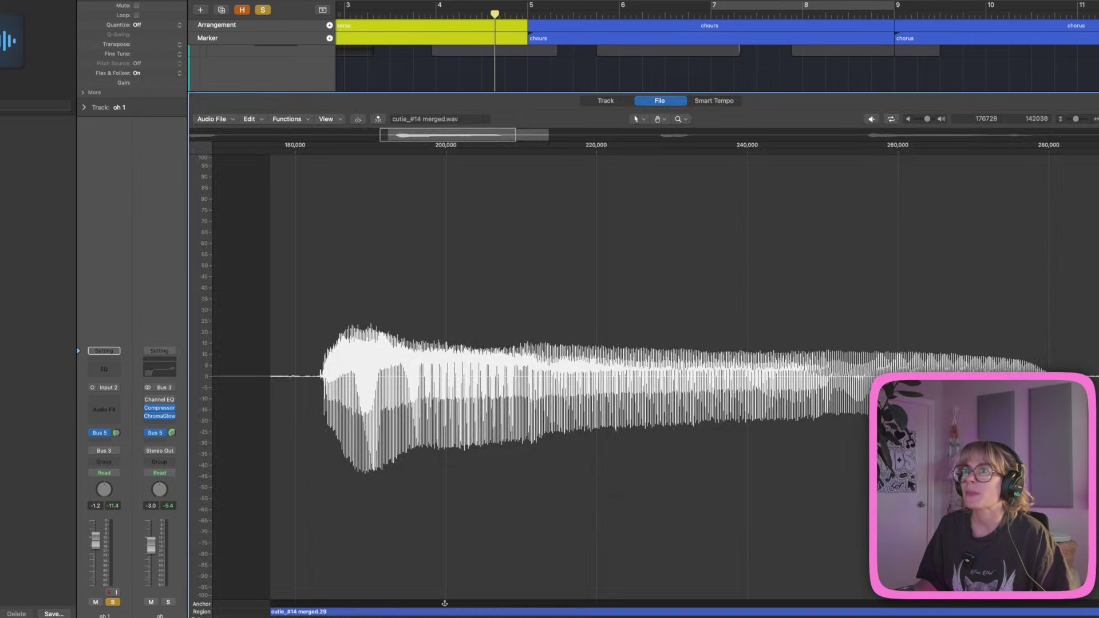
Shift the oh 1 and oh 2 regions slightly earlier, just before bars 3 and 5, after inspecting cutie_#04 merged.26.
key(e)
drag(631, 231, 606, 205)
double_click(606, 205)
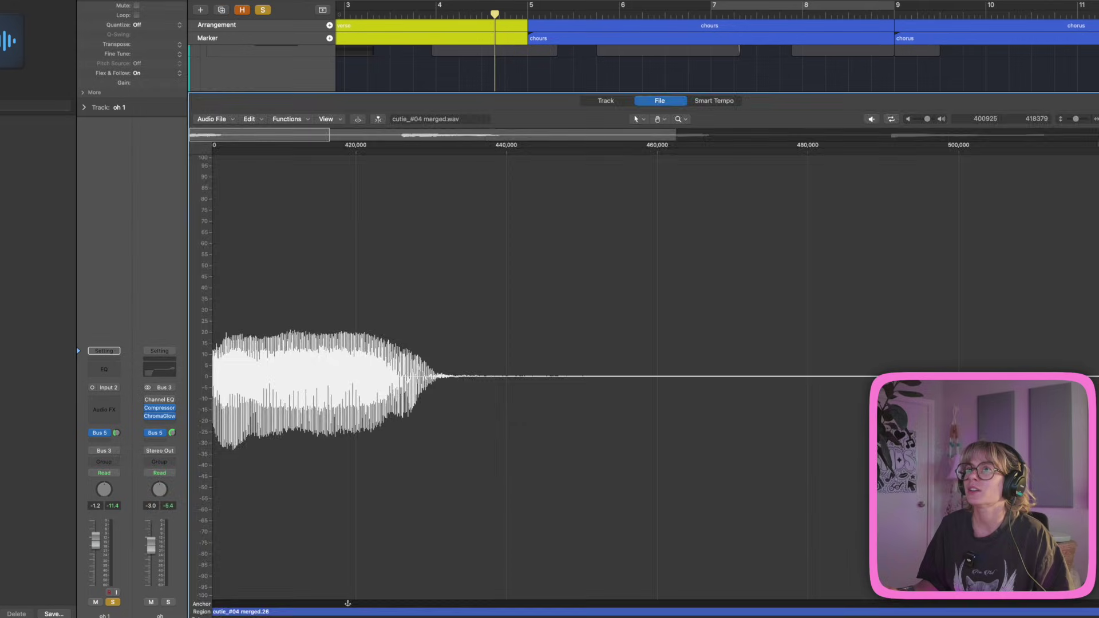
key(e)
drag(648, 224, 621, 224)
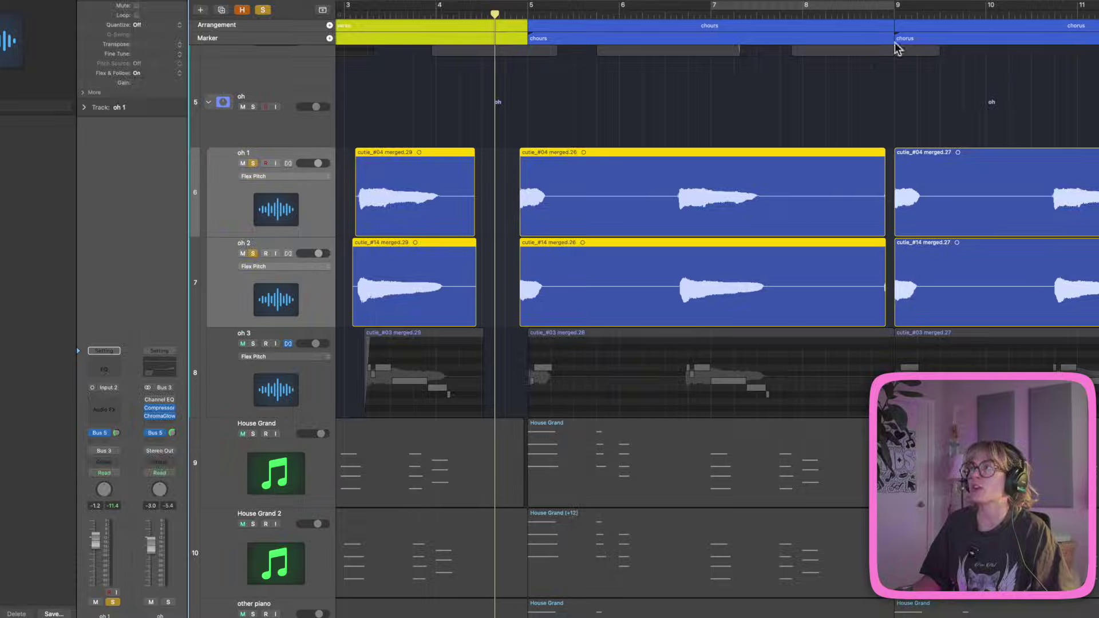
Shrink all tracks to compact height, try moving the oh 1/oh 2 regions half a bar later, then undo.
key(super+Up)
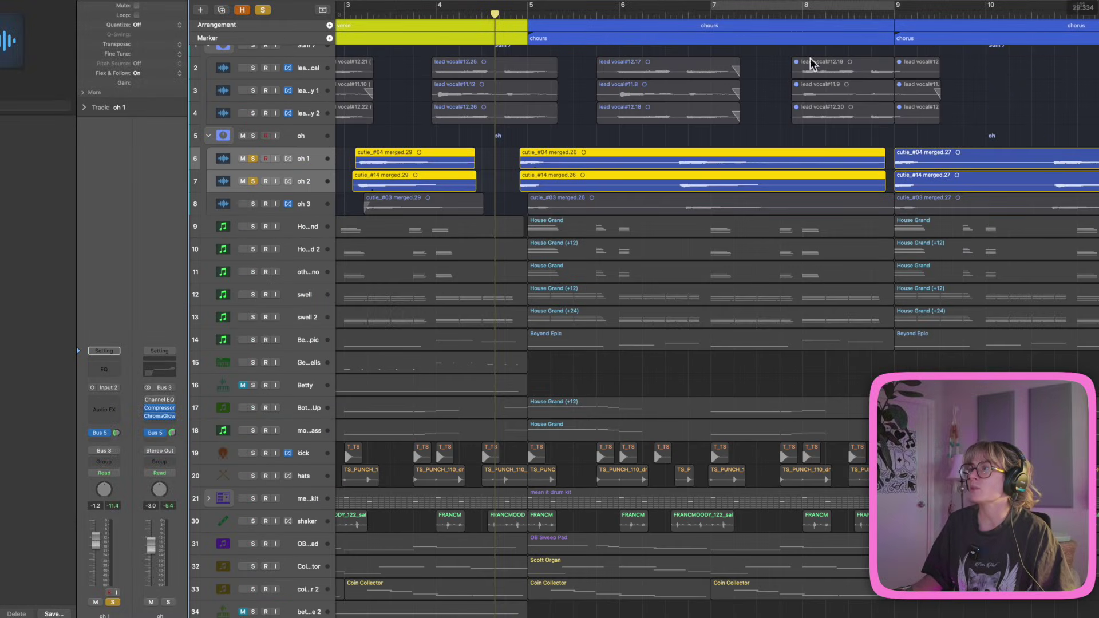
drag(536, 168, 600, 164)
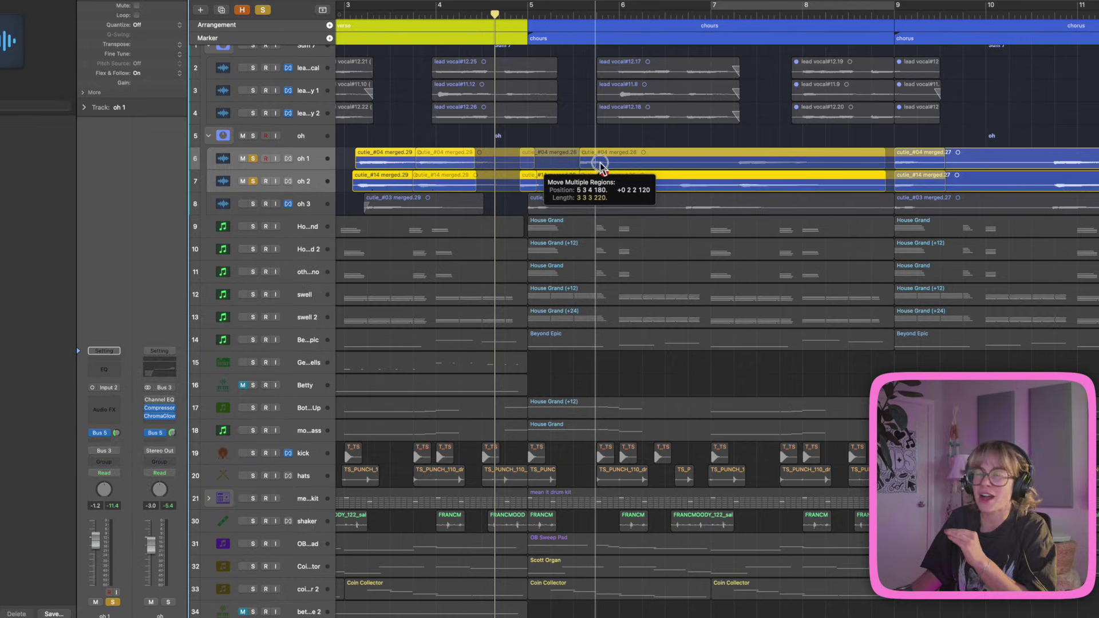
drag(600, 164, 599, 166)
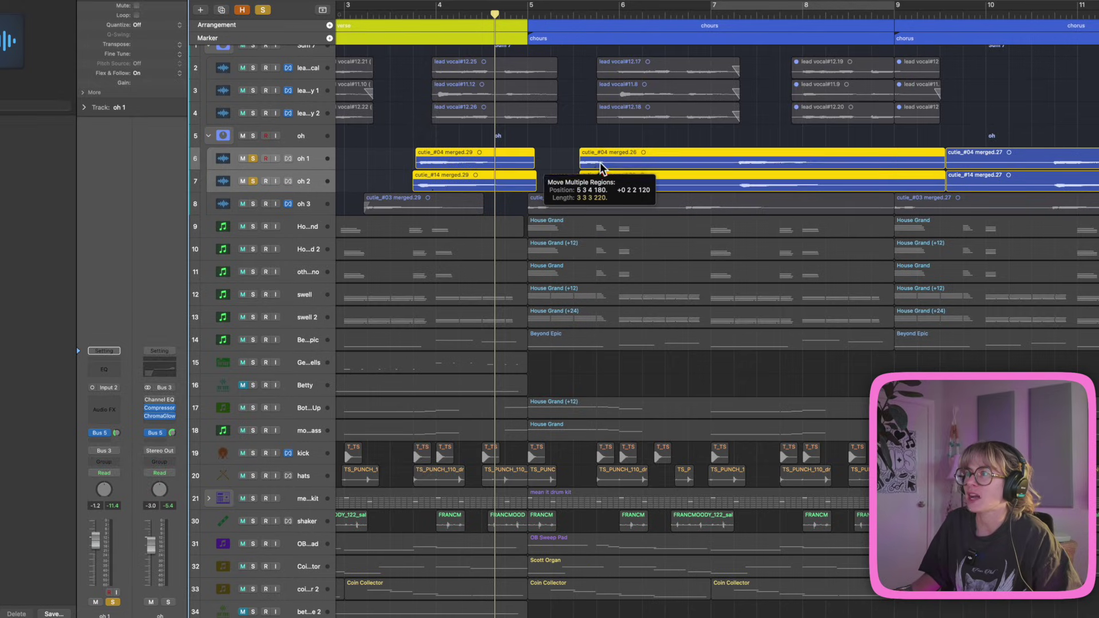
key(super+z)
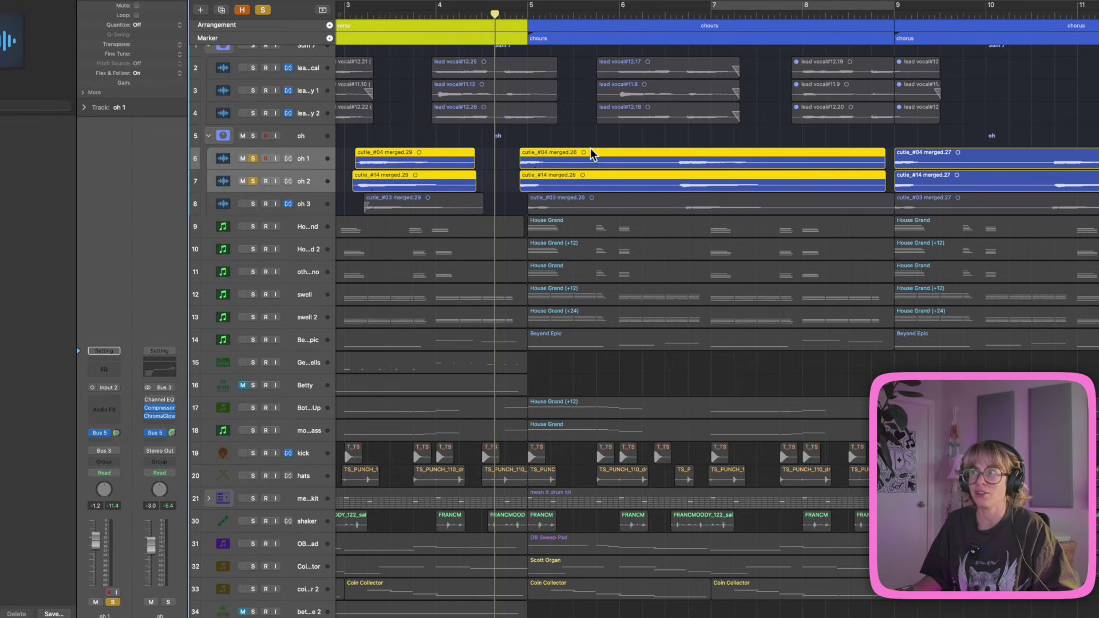